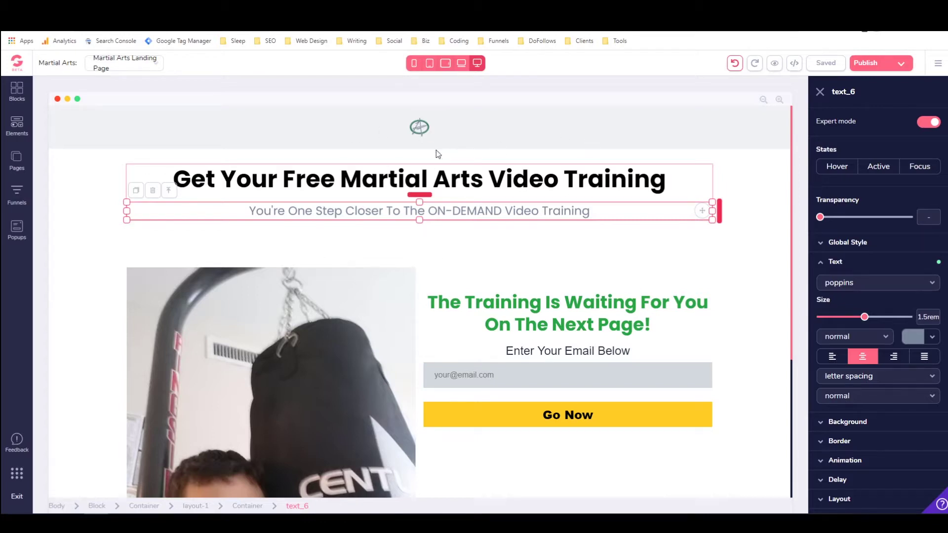
scroll(439, 153, "down", 2)
scroll(441, 153, "up", 2)
scroll(458, 143, "down", 1)
scroll(416, 147, "up", 1)
Rename Funnel 1 as MA Funnel
left_click(14, 191)
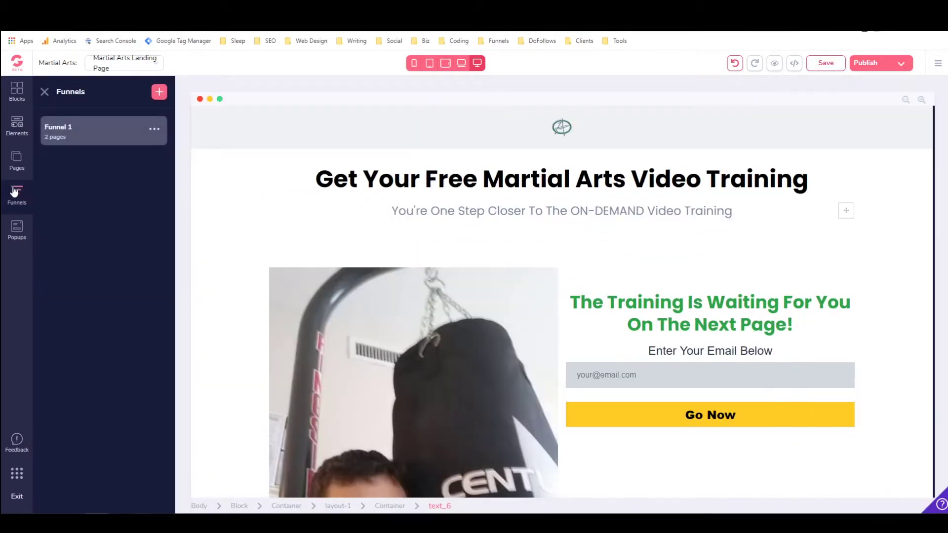
left_click(154, 130)
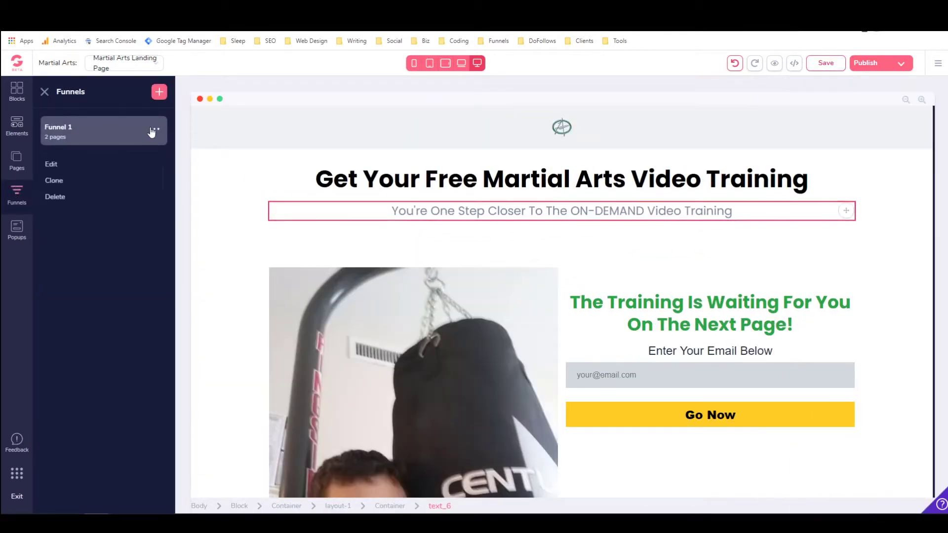
left_click(52, 164)
left_click_drag(89, 152, 59, 153)
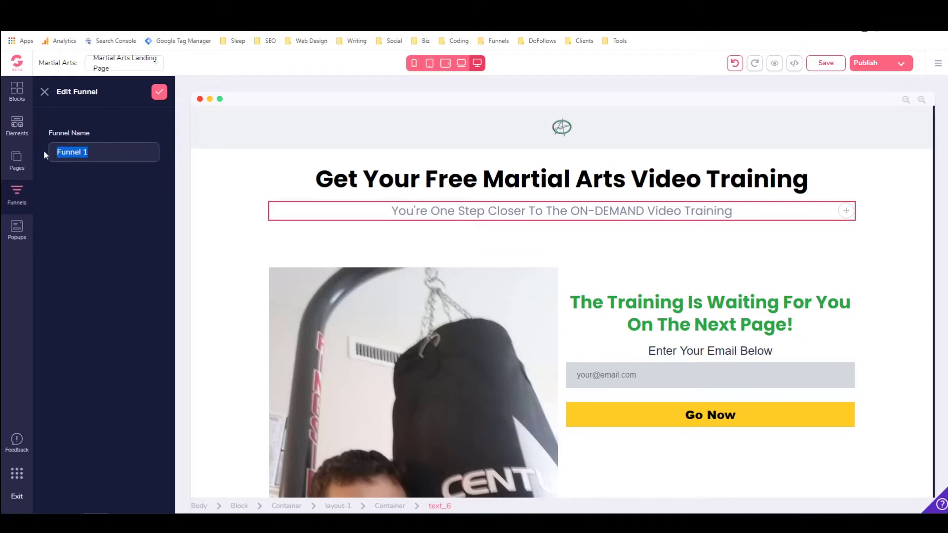
type("MA Funnel")
left_click(159, 92)
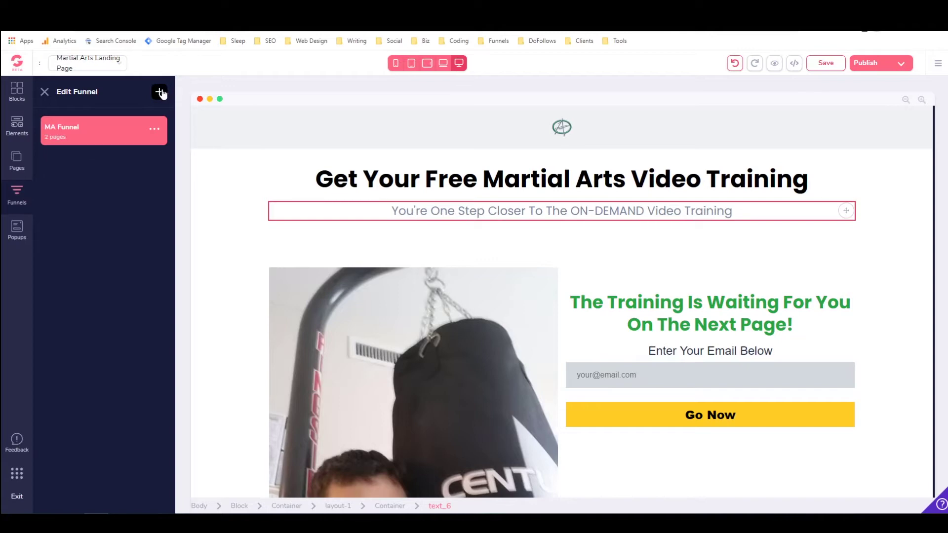
Open MA Funnel and view its Page 2, returning to the Martial Arts Landing Page
left_click(98, 127)
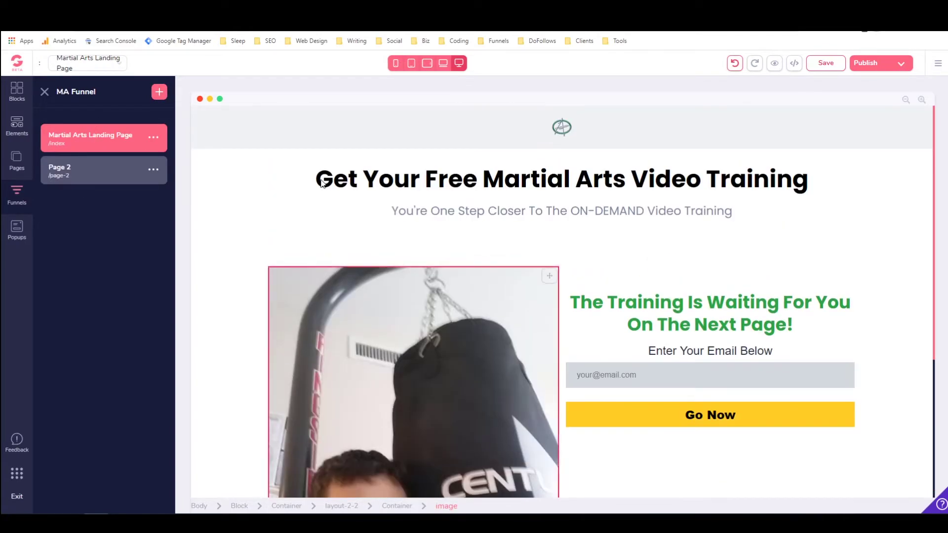
left_click(96, 172)
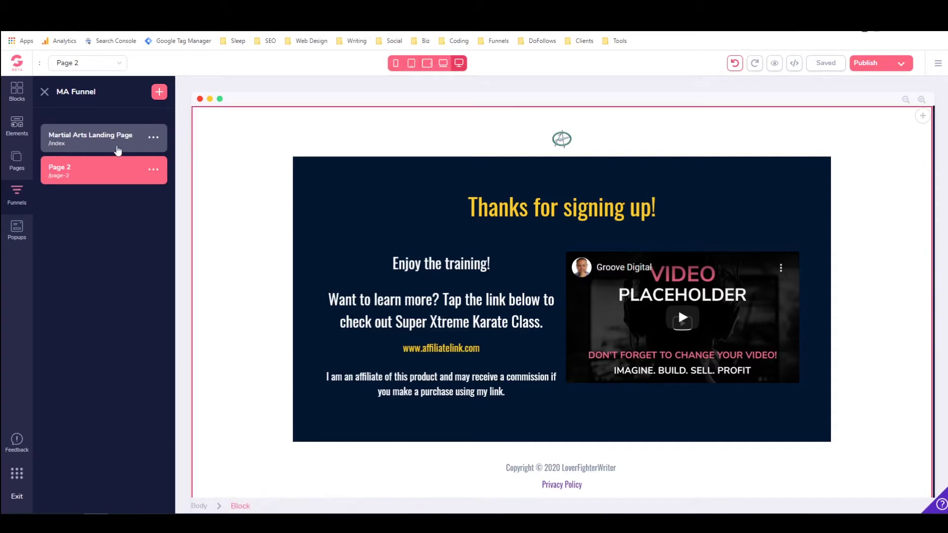
left_click(112, 148)
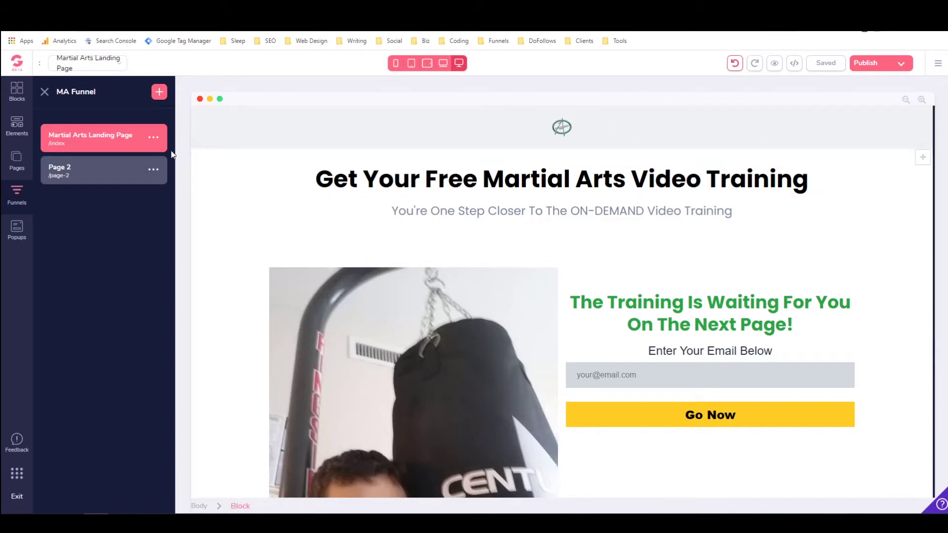
Examine the Martial Arts Landing Page's settings, including its title, meta, code include and Open Graph fields
left_click(154, 138)
left_click(86, 166)
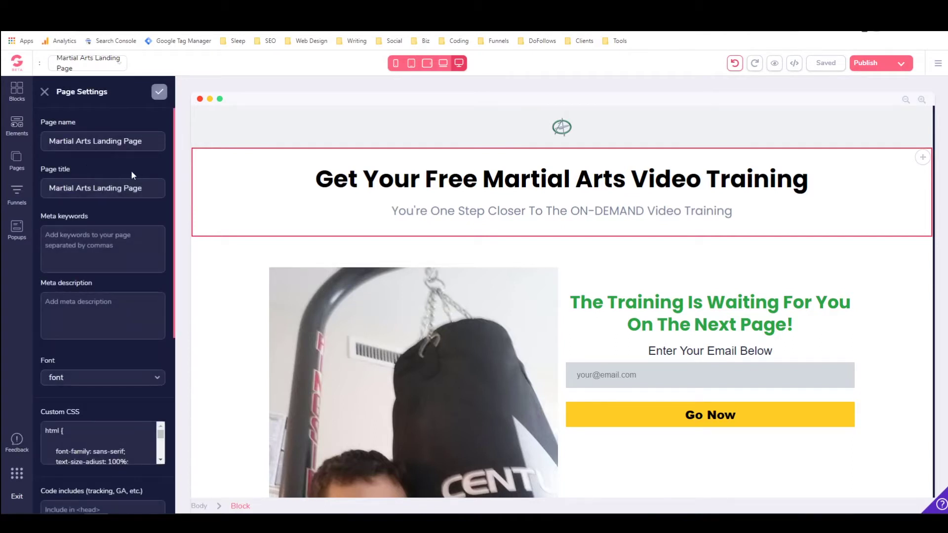
scroll(131, 170, "down", 5)
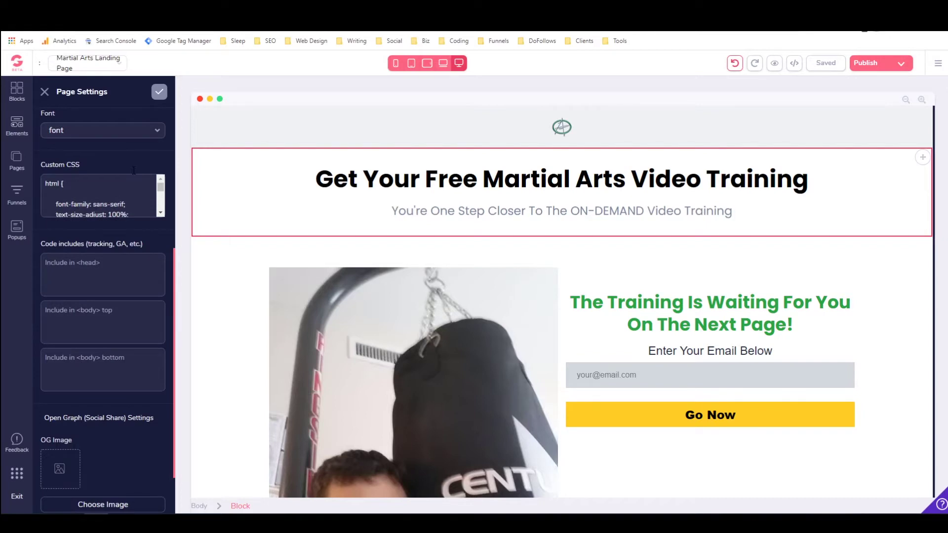
scroll(134, 170, "down", 1)
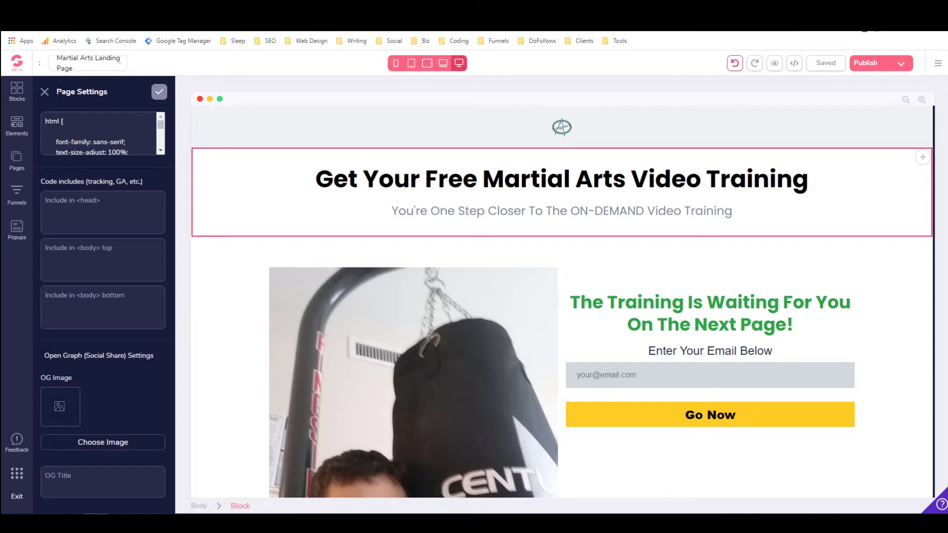
left_click(45, 92)
Rename Page 2 in MA Funnel as Thank You, set its URL to thank-you-page and save the settings
left_click(17, 159)
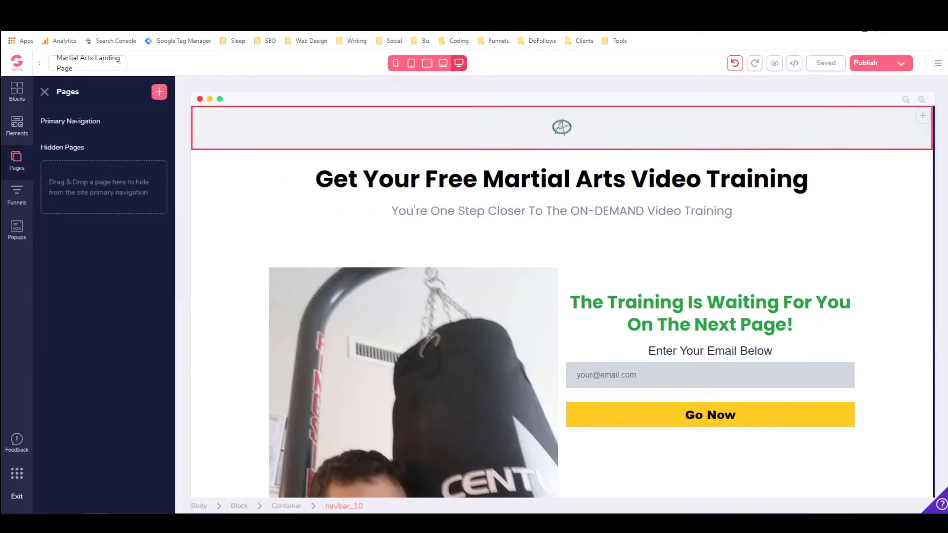
left_click(16, 195)
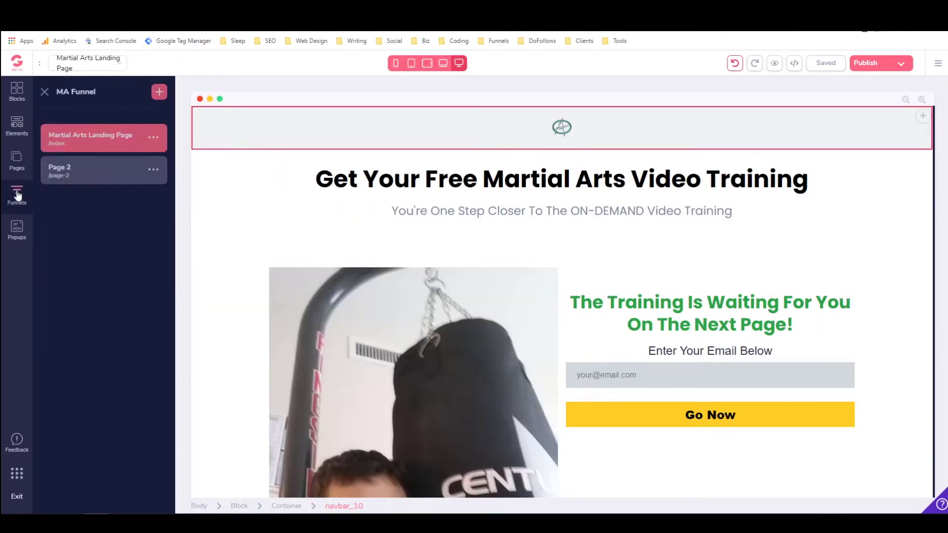
left_click(154, 169)
left_click(78, 197)
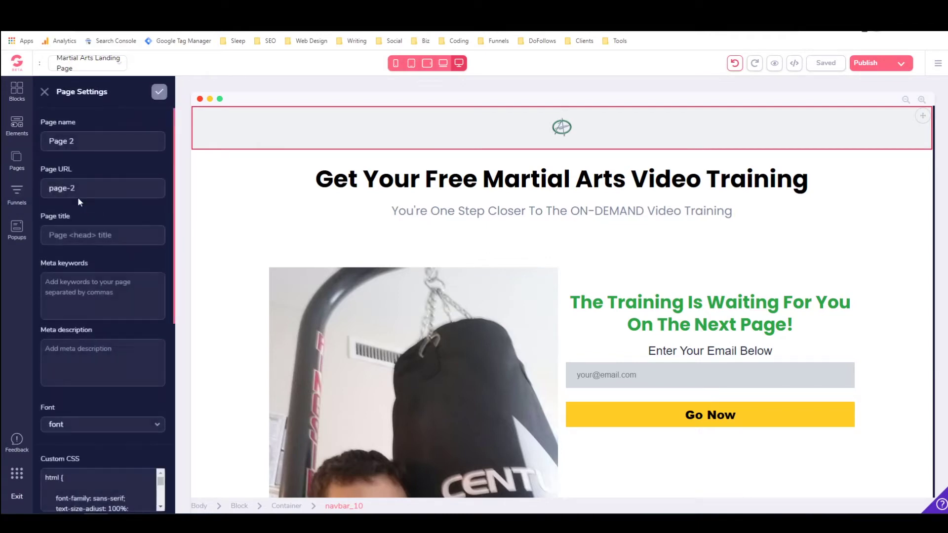
left_click_drag(115, 143, 67, 153)
type("Thank You")
key("Tab")
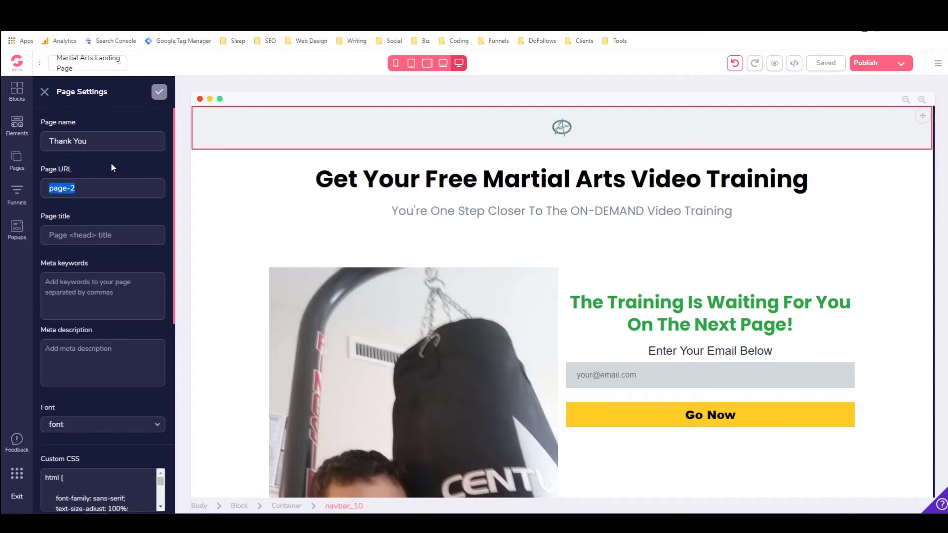
type("thank-you-")
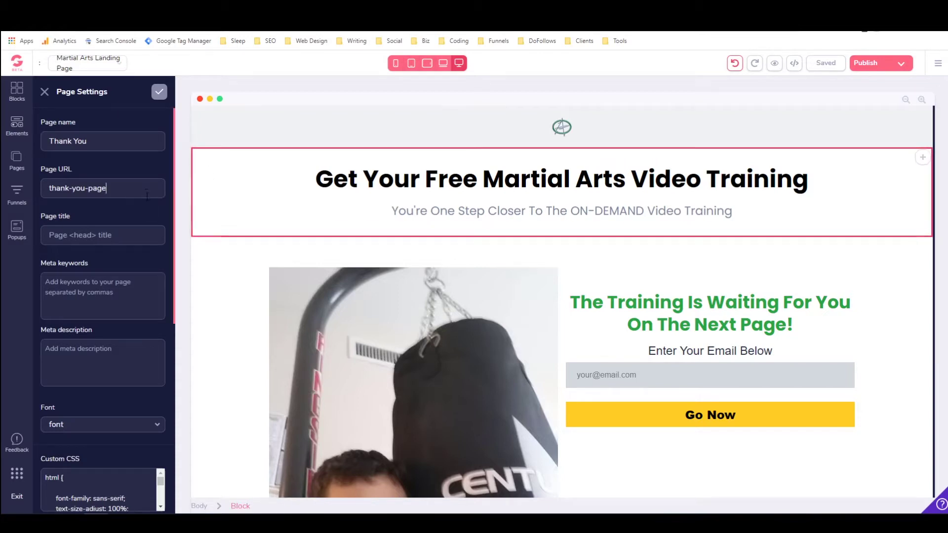
scroll(148, 197, "down", 7)
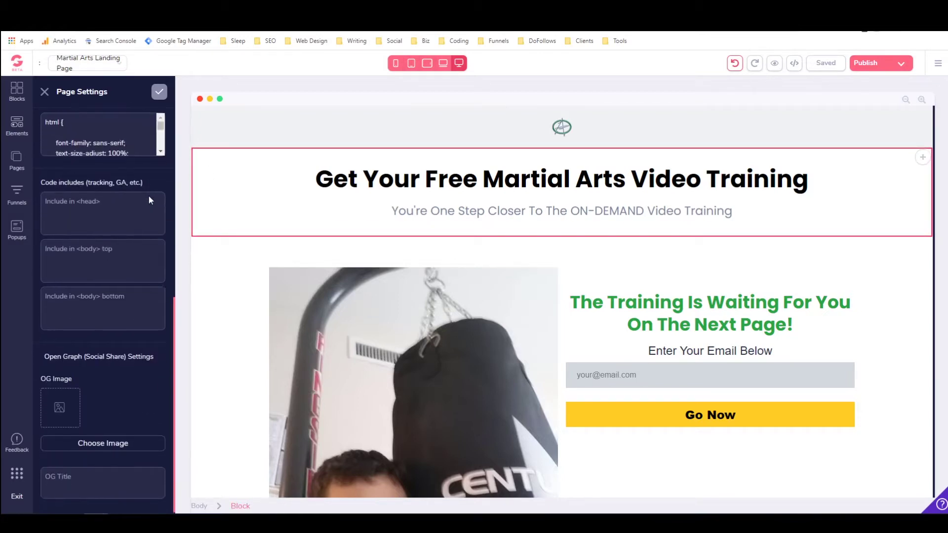
scroll(150, 196, "up", 8)
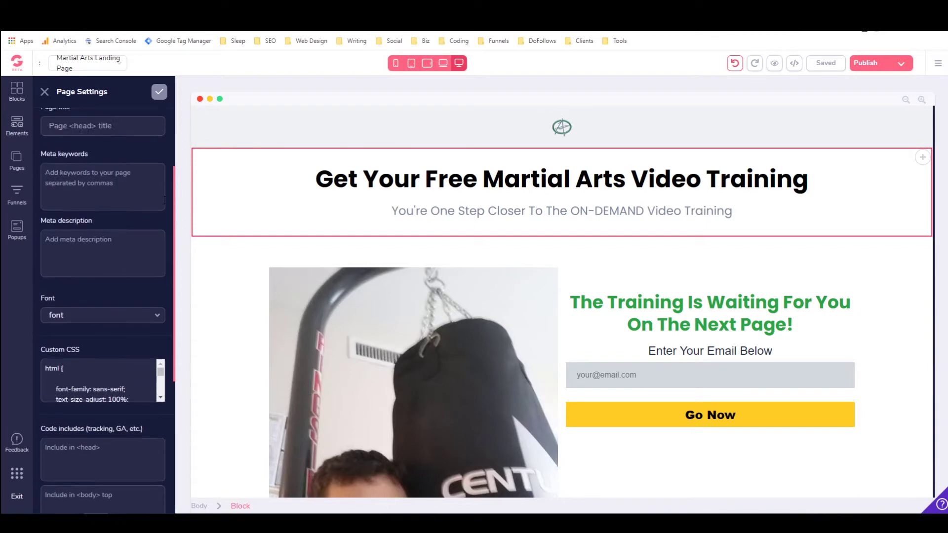
left_click(160, 93)
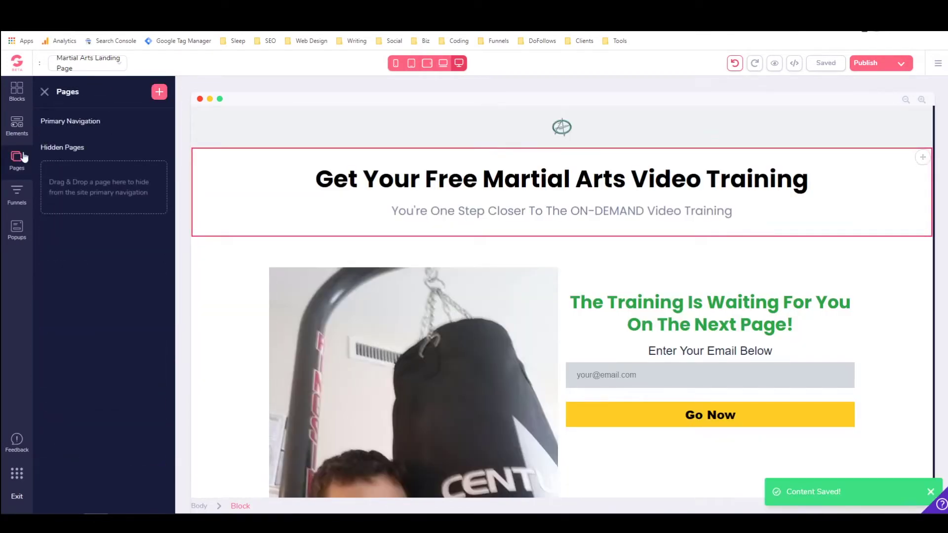
Return to the MA Funnel page list and preview the Martial Arts Landing Page
left_click(19, 194)
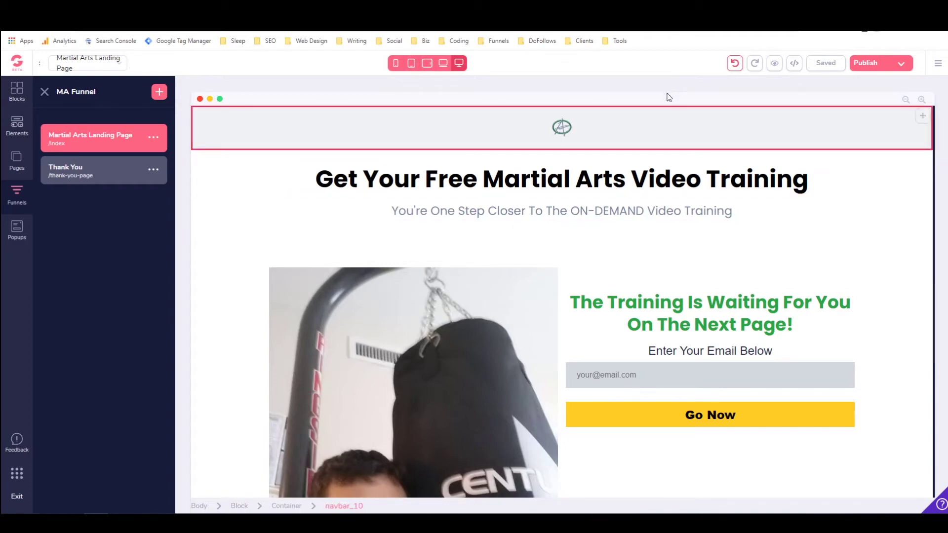
left_click(596, 146)
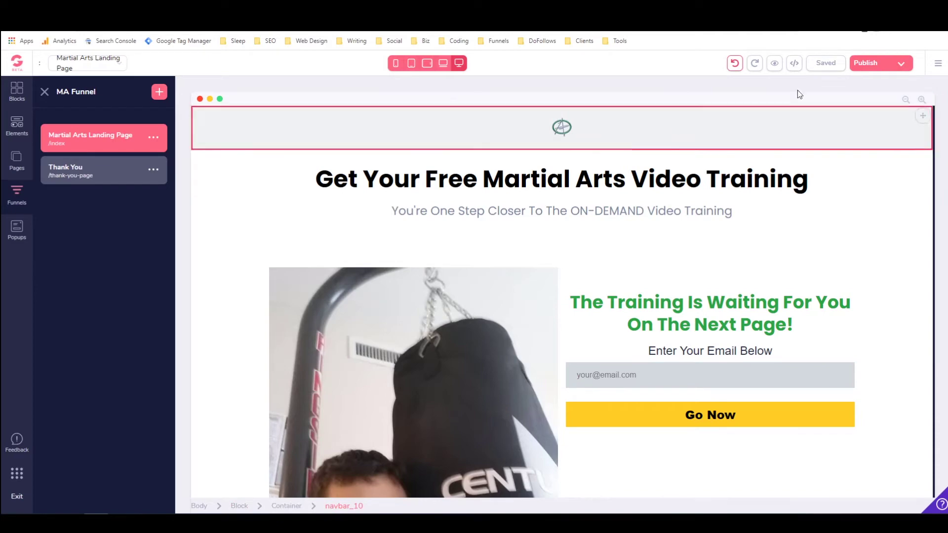
left_click(774, 64)
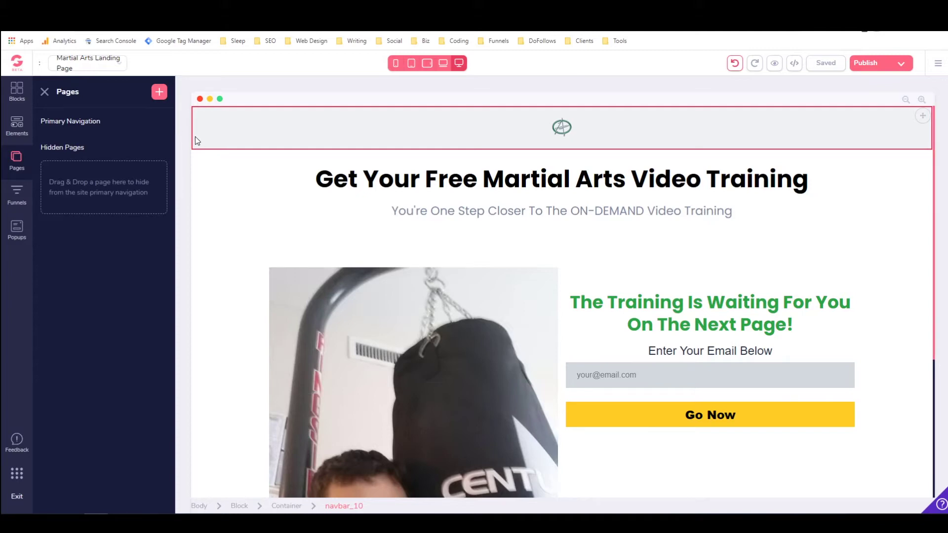
Upload Martial Arts funnel OG image.png to the image library from the Martial Arts Landing Page's Open Graph settings
left_click(11, 199)
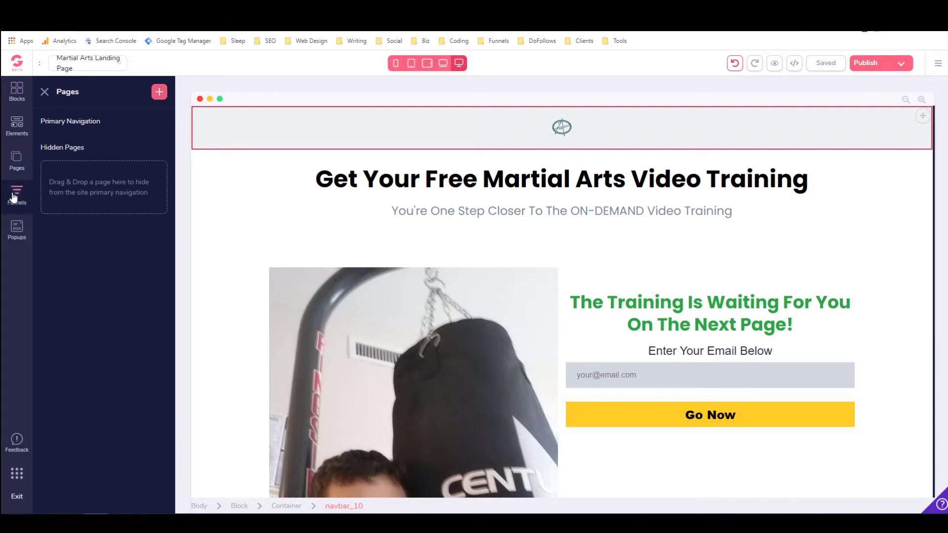
left_click(153, 137)
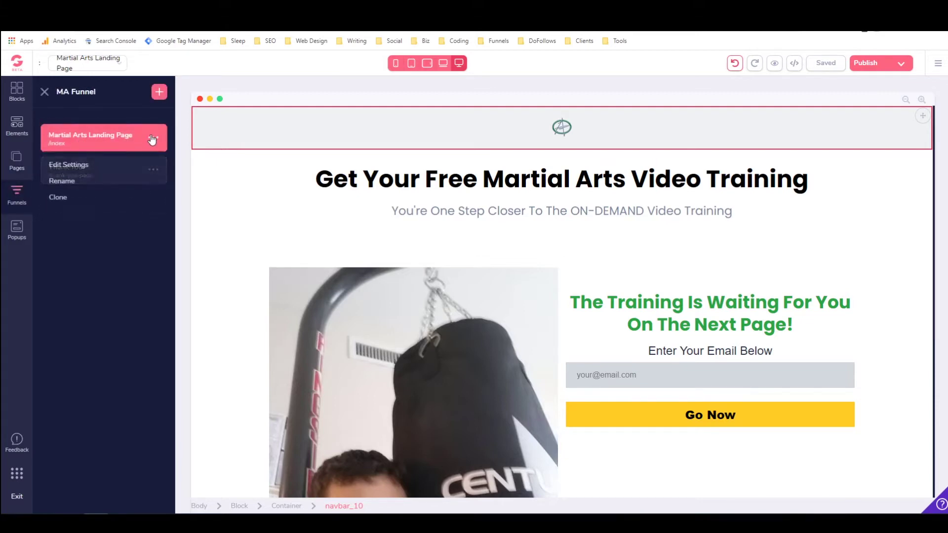
left_click(82, 166)
scroll(72, 353, "down", 5)
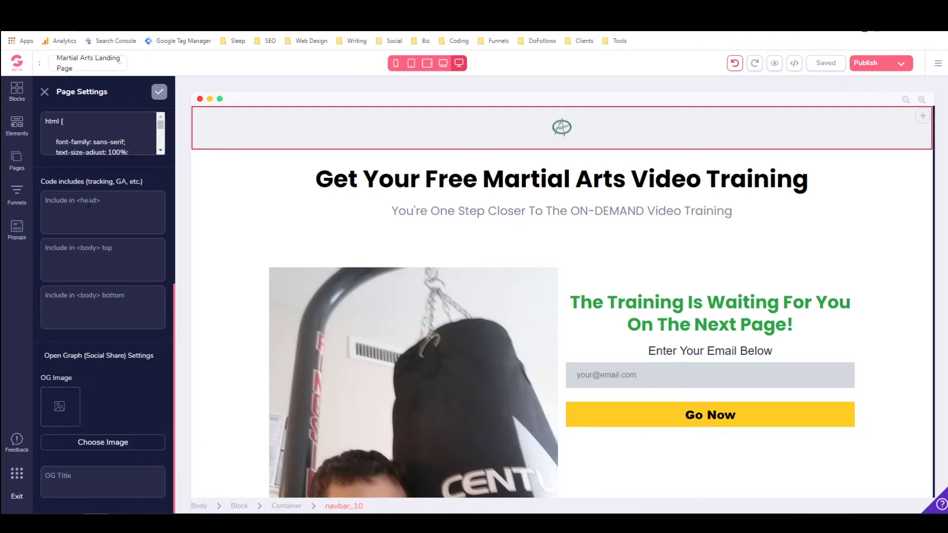
left_click(82, 442)
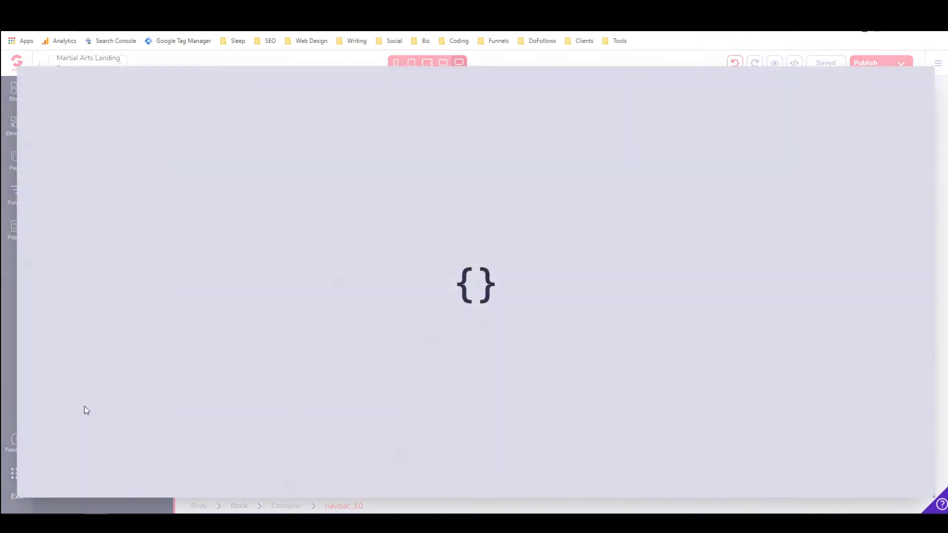
left_click(77, 176)
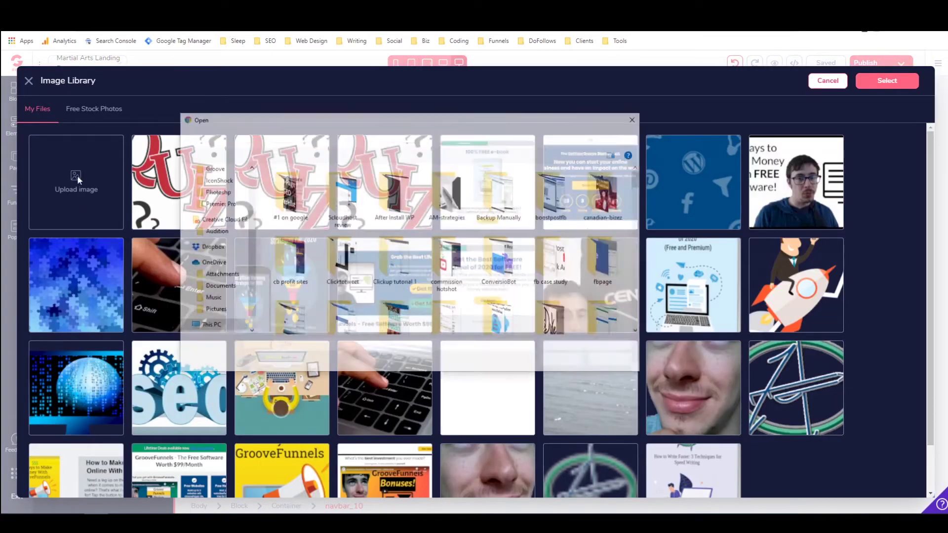
left_click(559, 137)
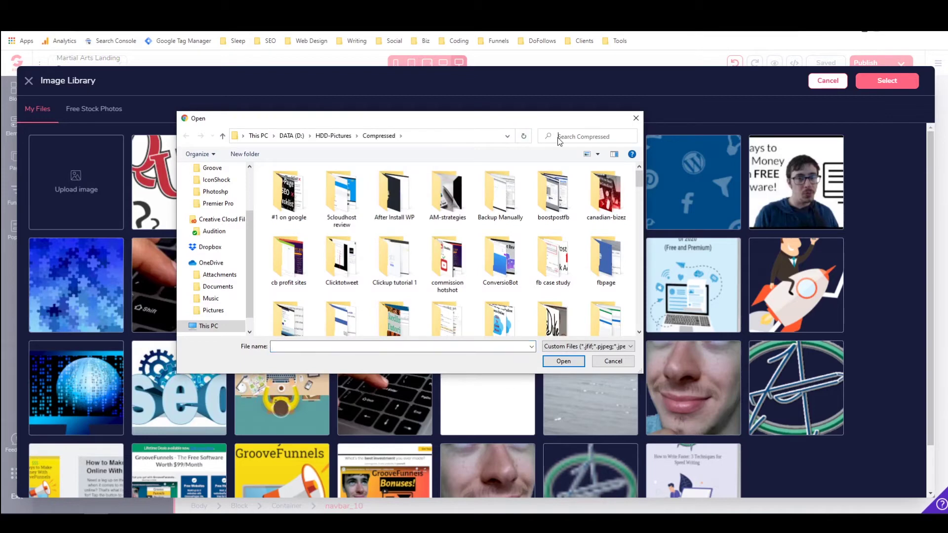
type("og")
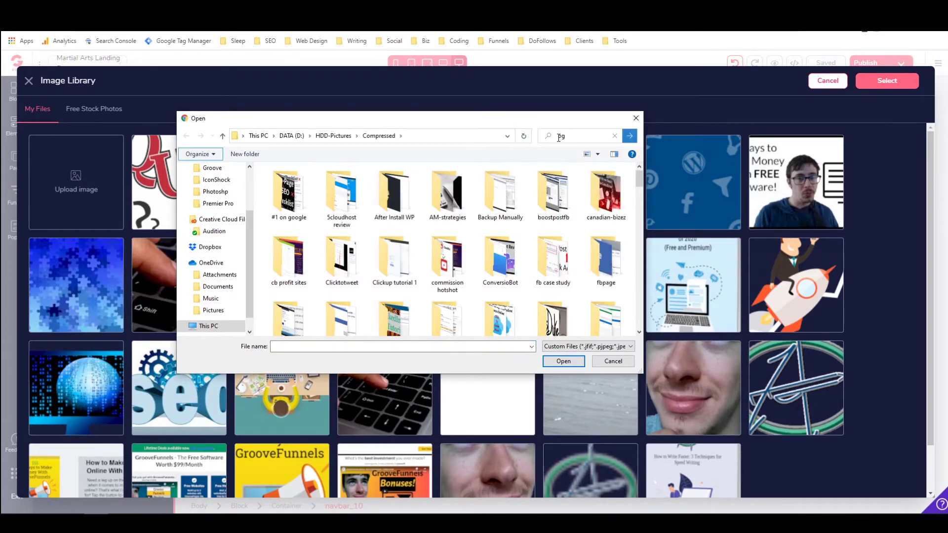
left_click(296, 208)
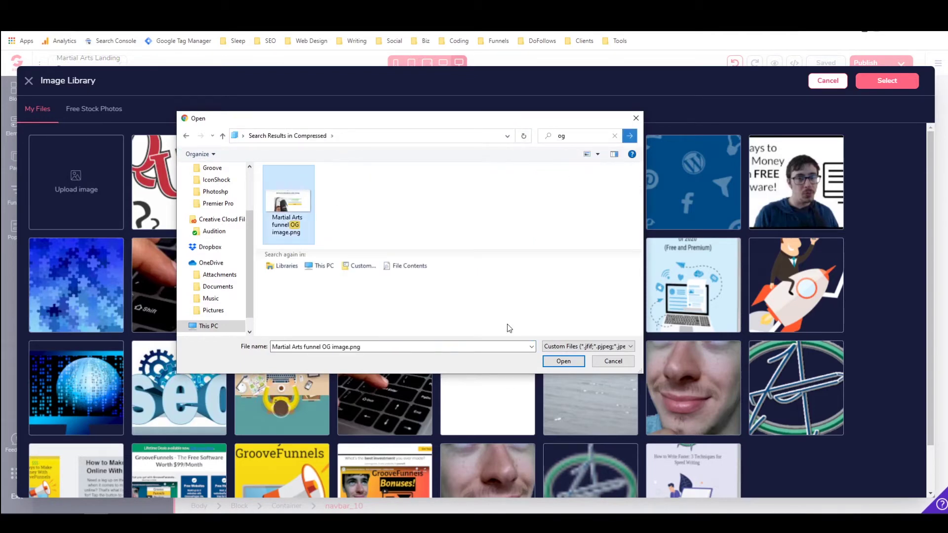
left_click(563, 360)
Use the uploaded image as the landing page's OG image, save the page settings and return to the funnel's pages
mouse_move(79, 207)
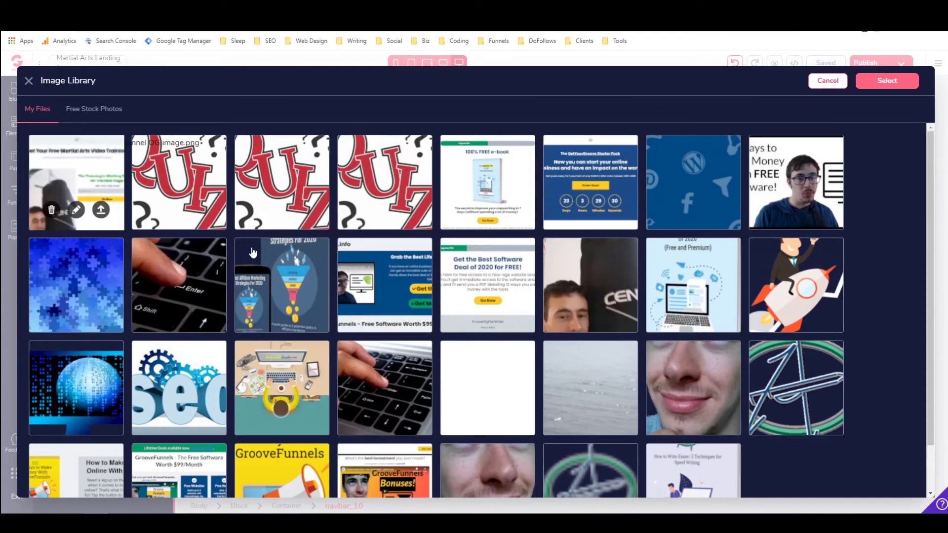
left_click(100, 210)
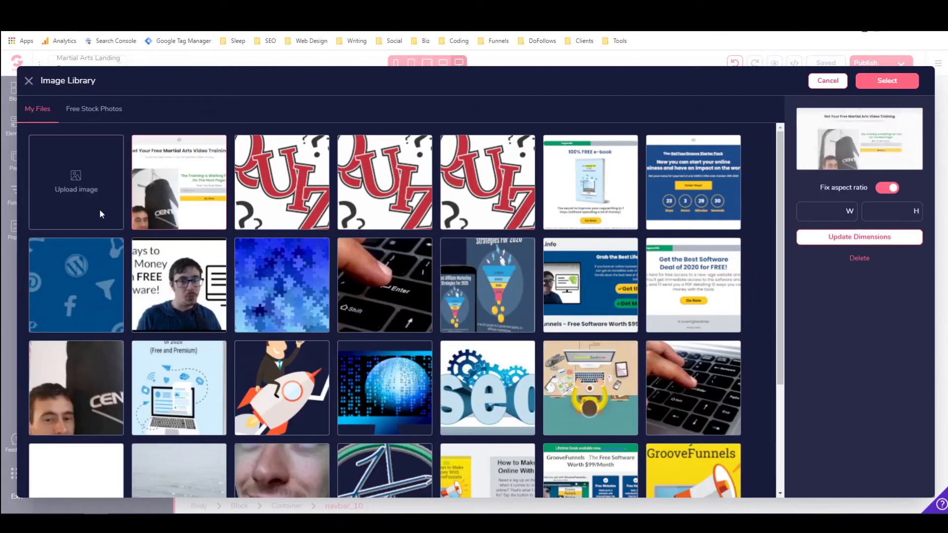
left_click(886, 82)
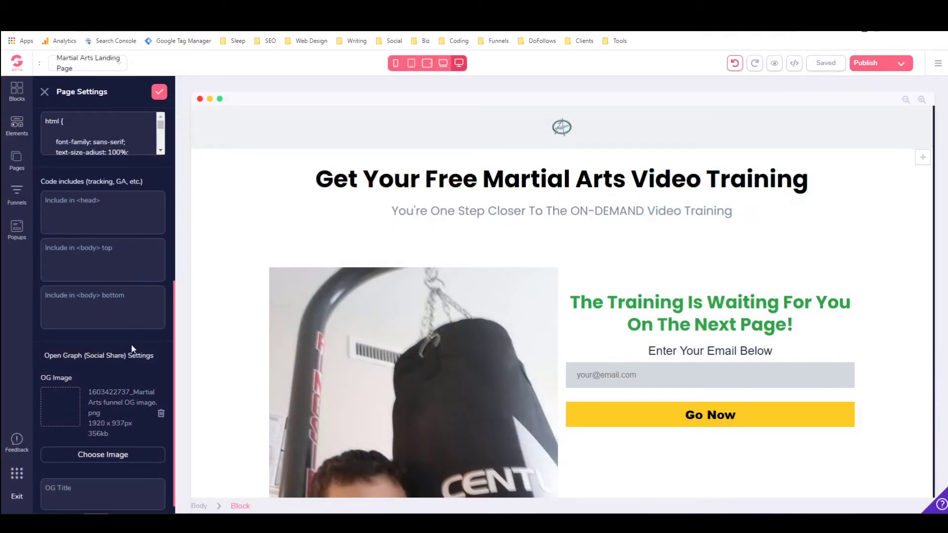
scroll(81, 373, "up", 6)
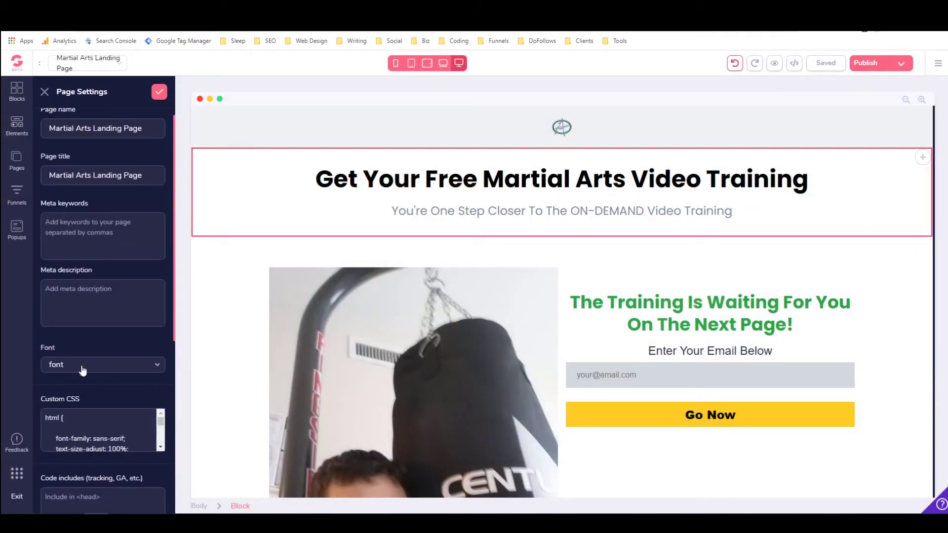
left_click(158, 93)
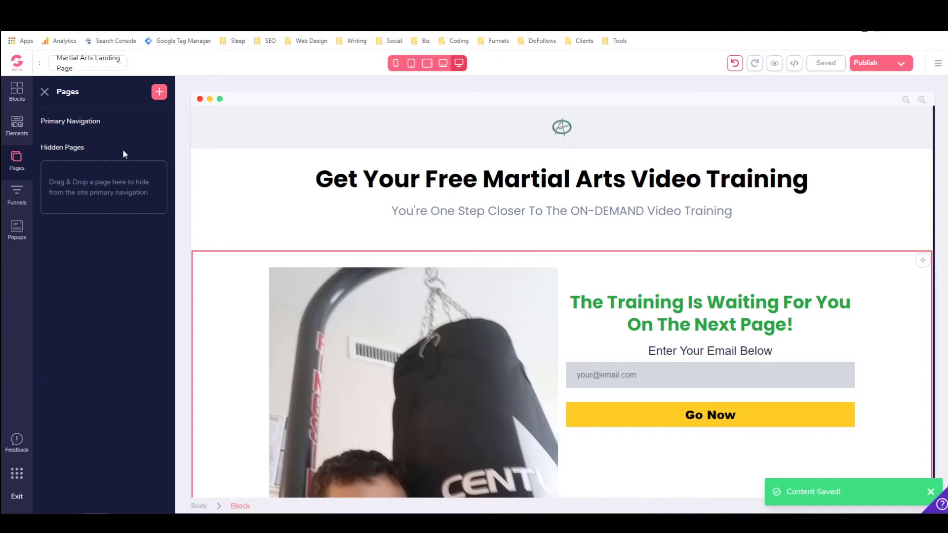
left_click(17, 194)
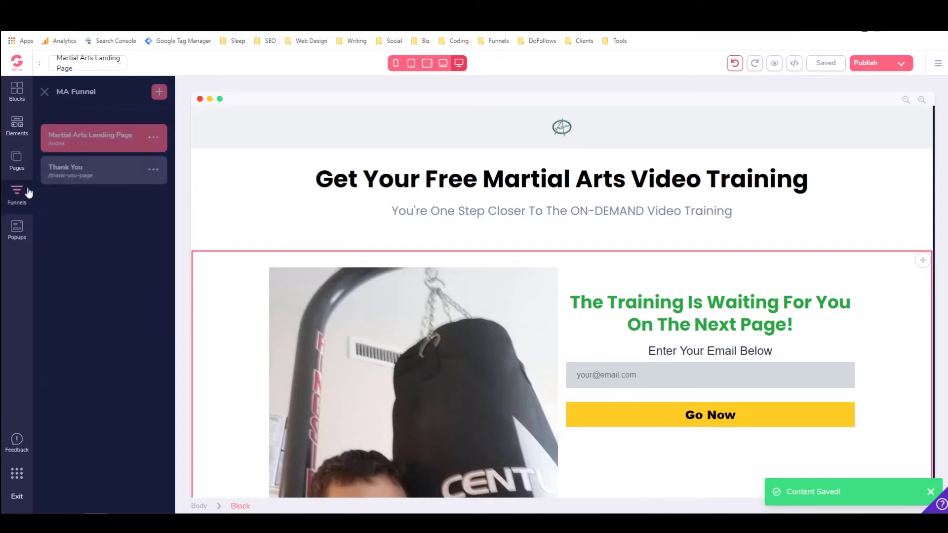
Open the site settings and set the business or website name to Martial Arts For All
left_click(194, 135)
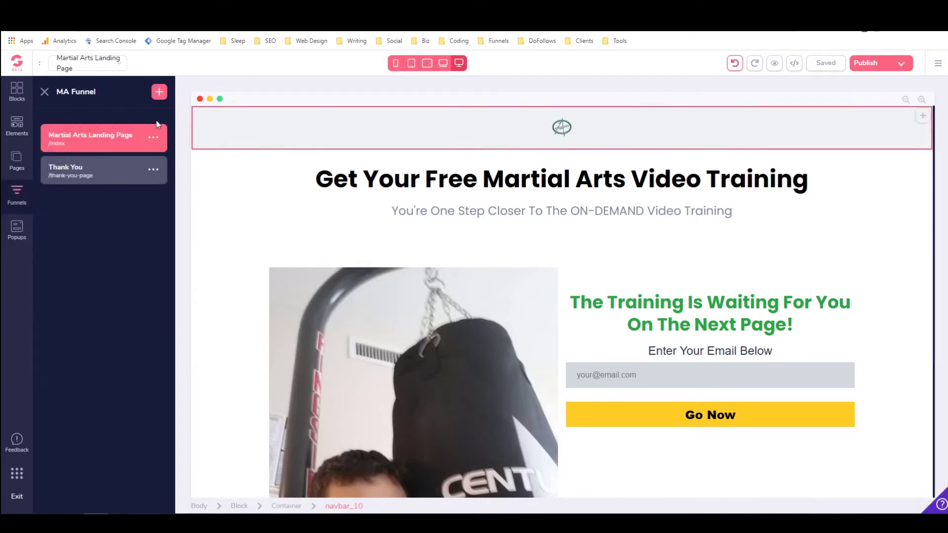
left_click(935, 64)
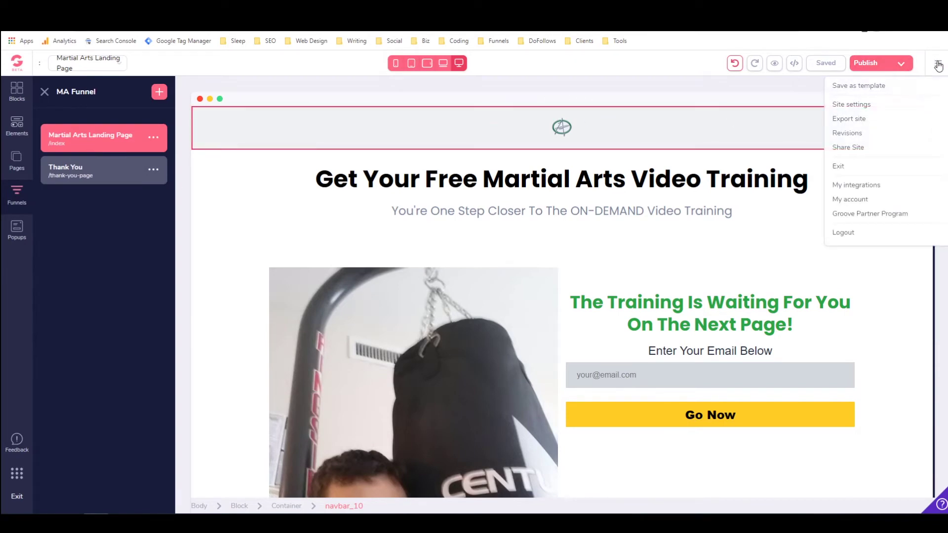
left_click(850, 105)
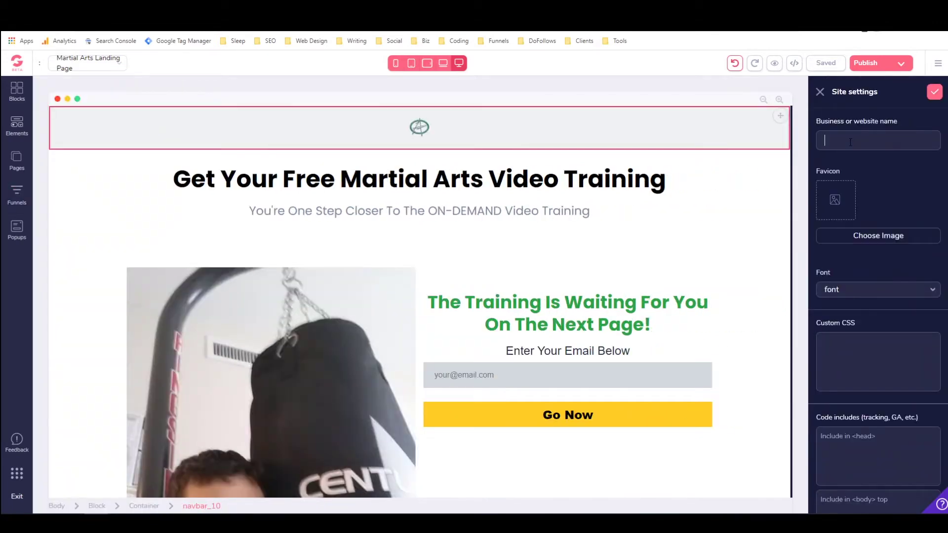
type("Martial Arts For All")
Set the site's favicon to the small green logo from the image library
left_click(872, 236)
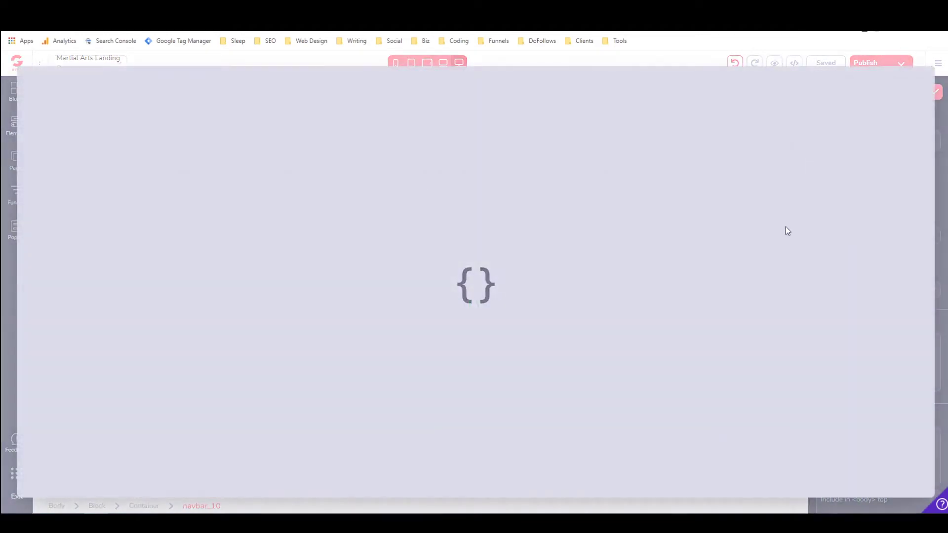
scroll(705, 443, "down", 2)
left_click(705, 442)
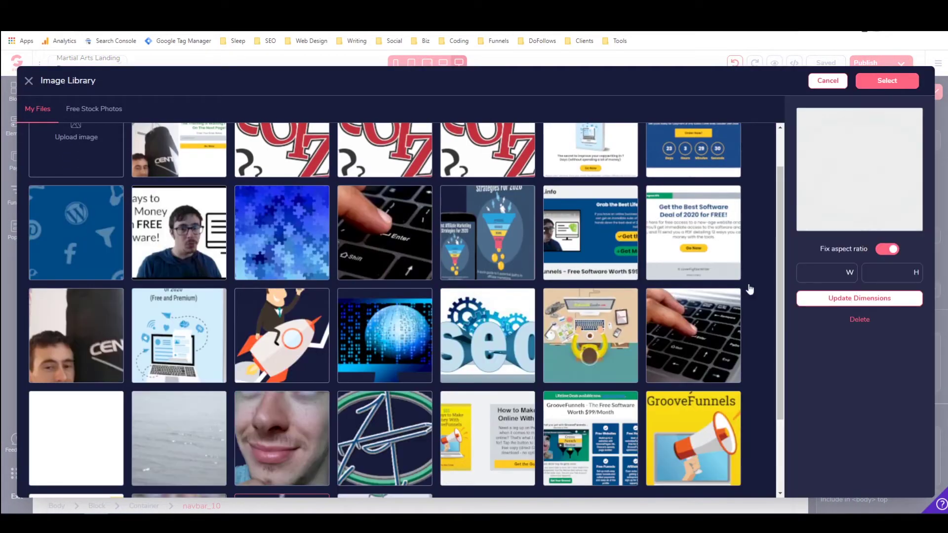
left_click(883, 80)
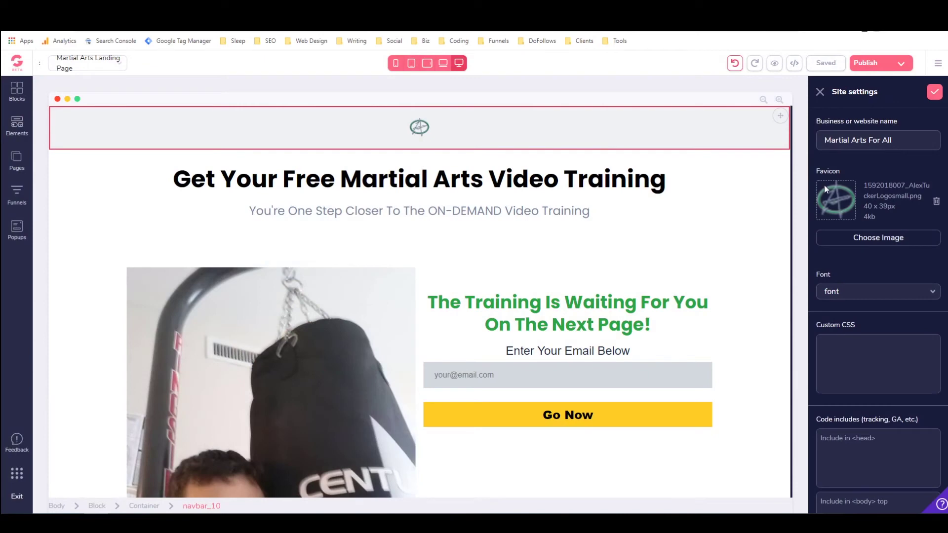
Set the site's Open Graph title to Martial Arts For All, then save and close the site settings
scroll(832, 207, "down", 2)
scroll(848, 181, "down", 2)
scroll(849, 177, "up", 2)
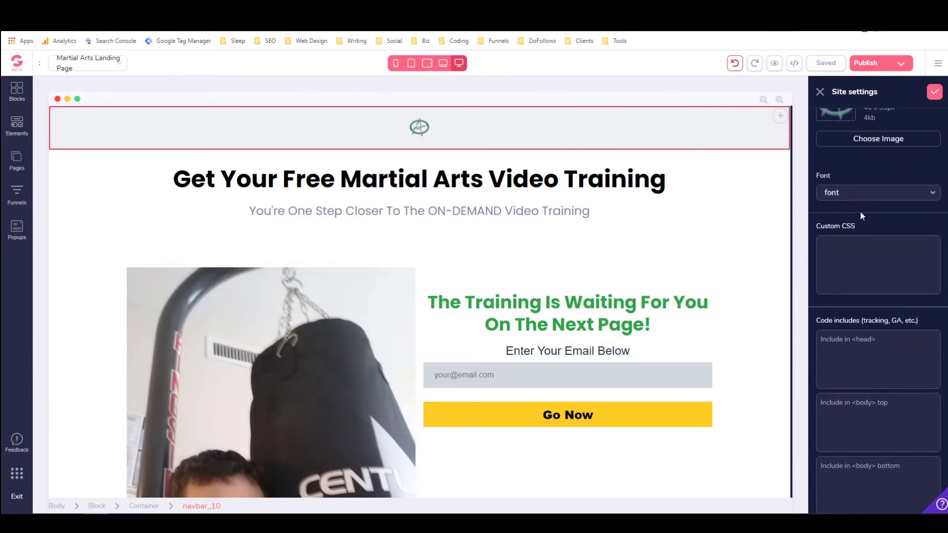
scroll(847, 241, "down", 2)
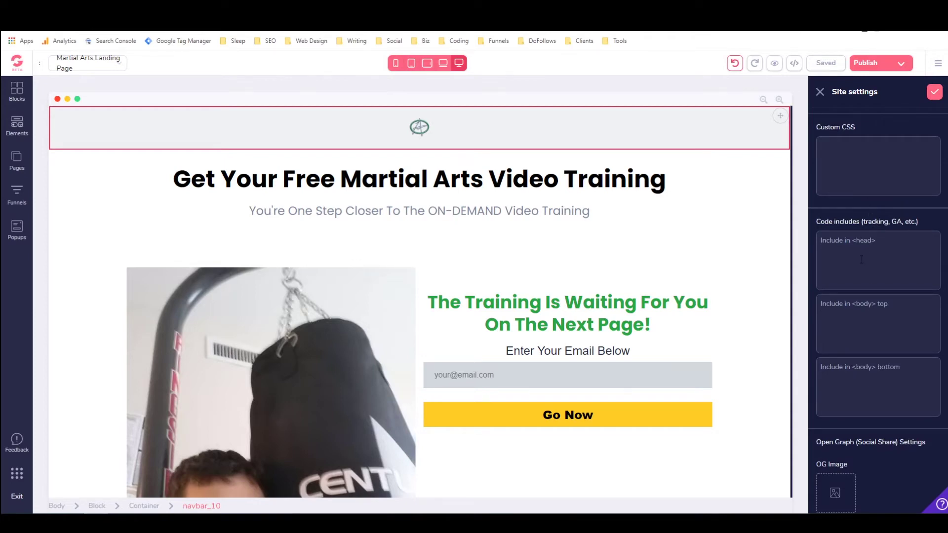
scroll(851, 244, "down", 1)
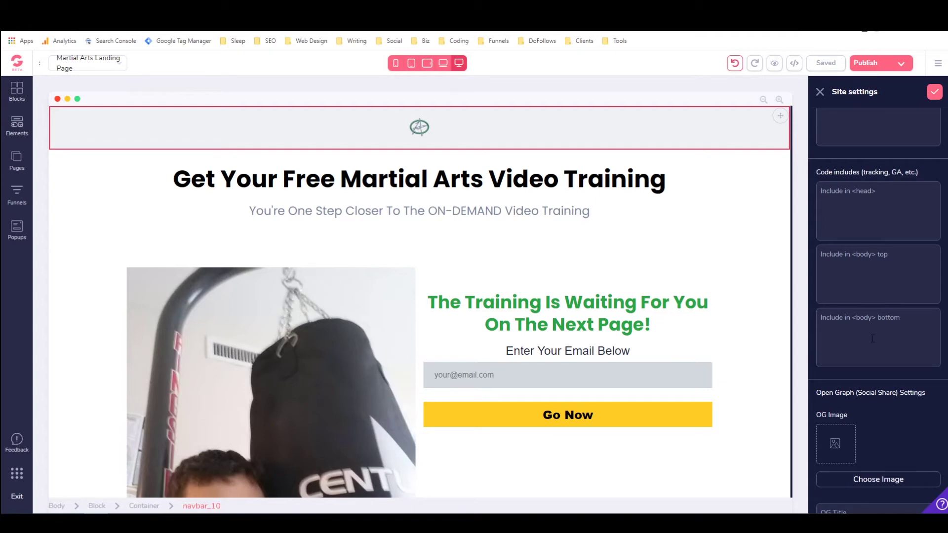
scroll(935, 217, "down", 1)
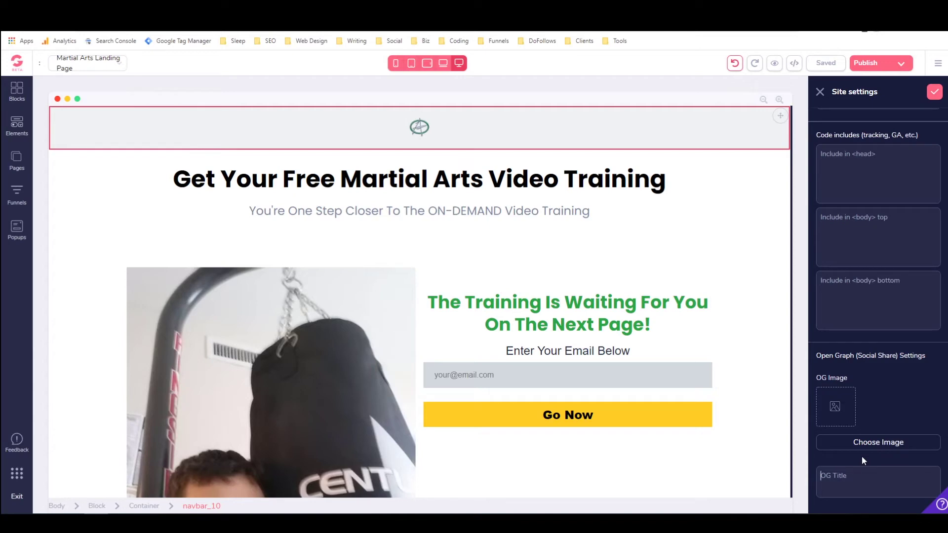
type("Martial Arts For All")
left_click(934, 92)
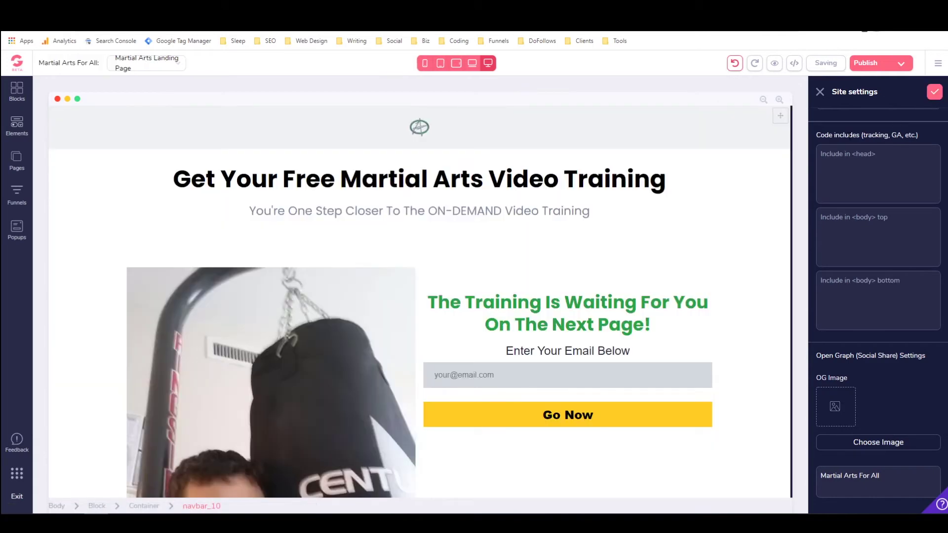
left_click(819, 92)
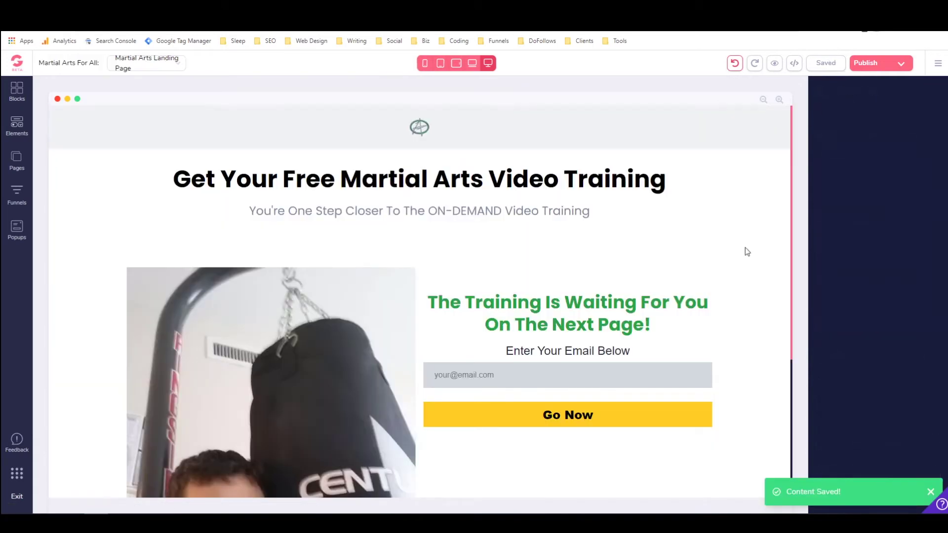
left_click(738, 231)
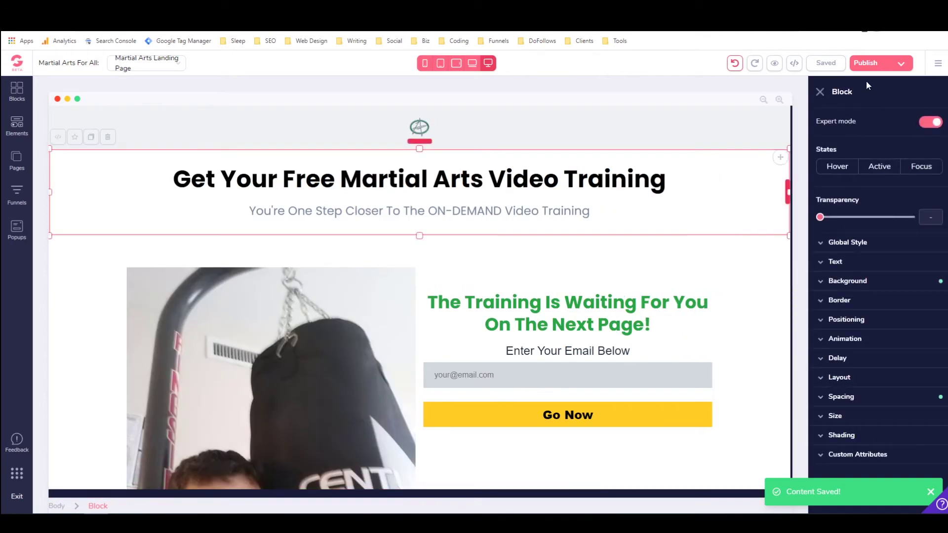
left_click(819, 93)
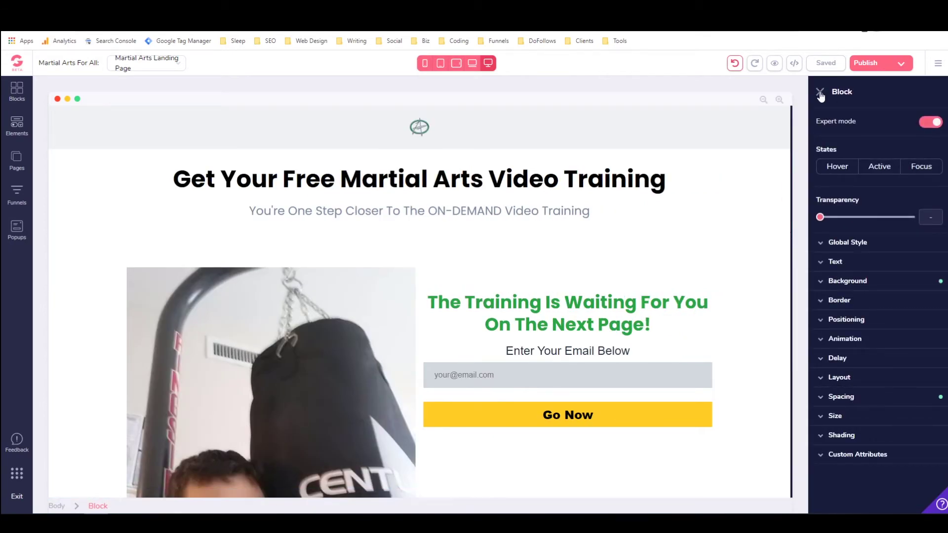
Publish the site with GroovePages hosting under the name martial-arts
left_click(900, 66)
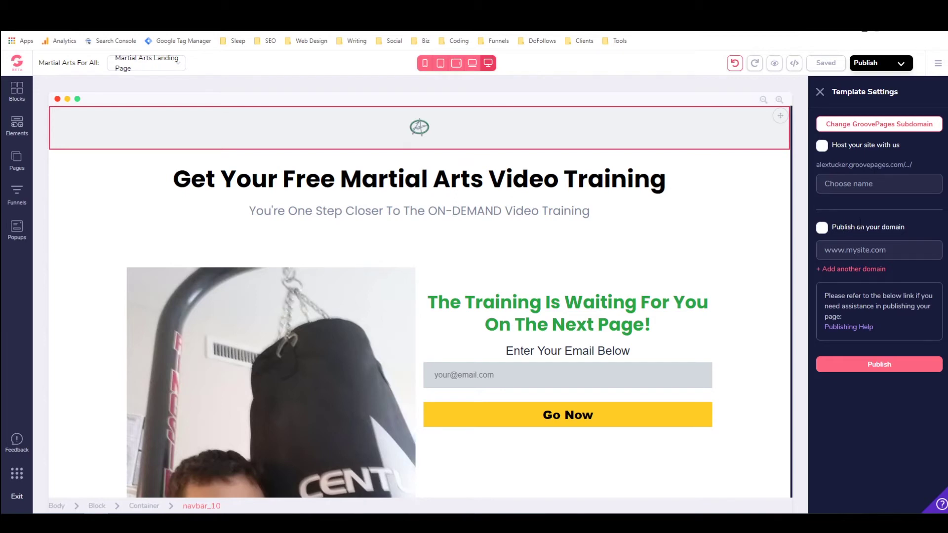
left_click(822, 146)
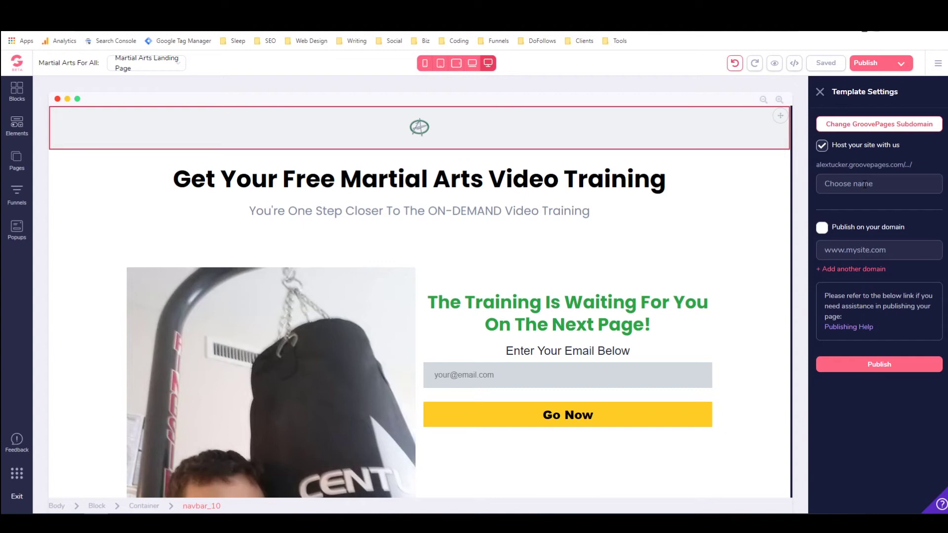
type("martial-arts")
left_click(865, 366)
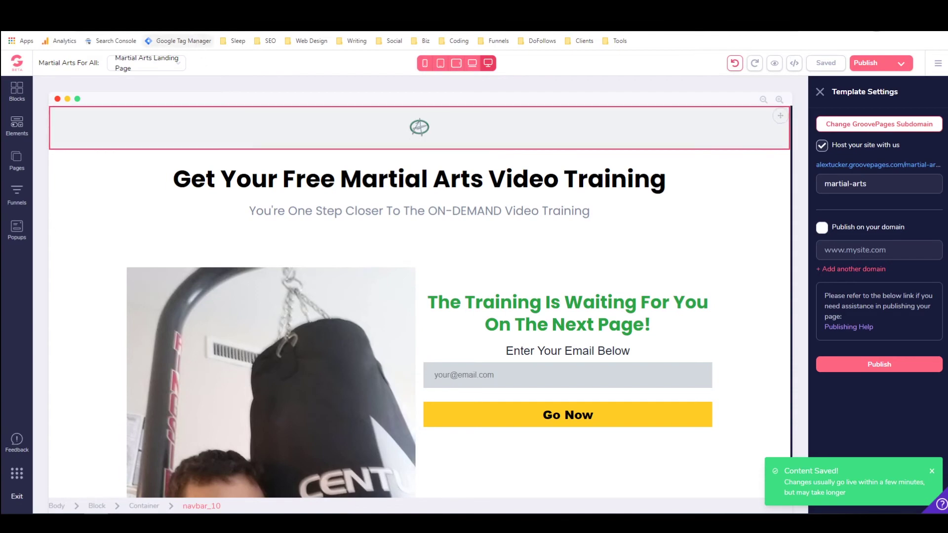
Look over the published landing page and open the live page at martial-arts/thank-you-page
key("ctrl+Tab")
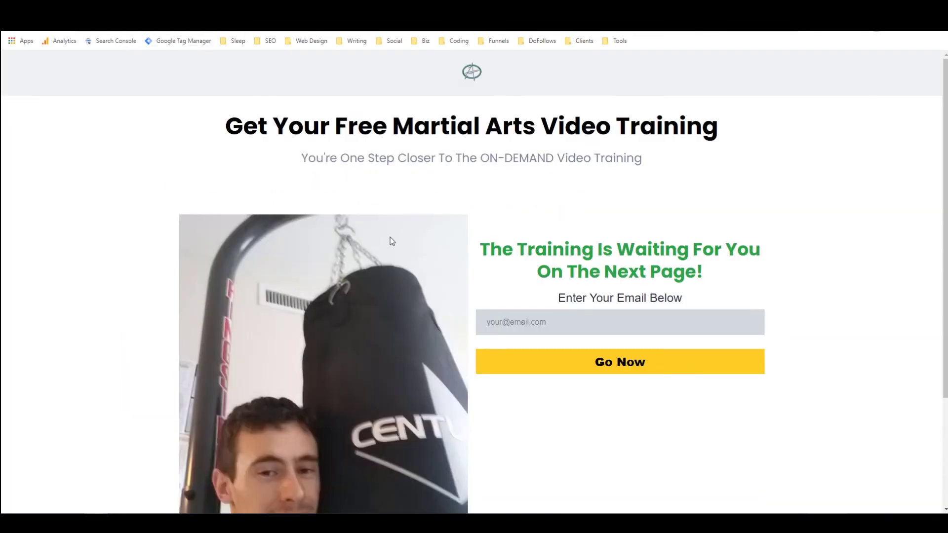
scroll(499, 179, "down", 3)
scroll(487, 193, "up", 3)
scroll(484, 193, "down", 3)
scroll(481, 193, "up", 3)
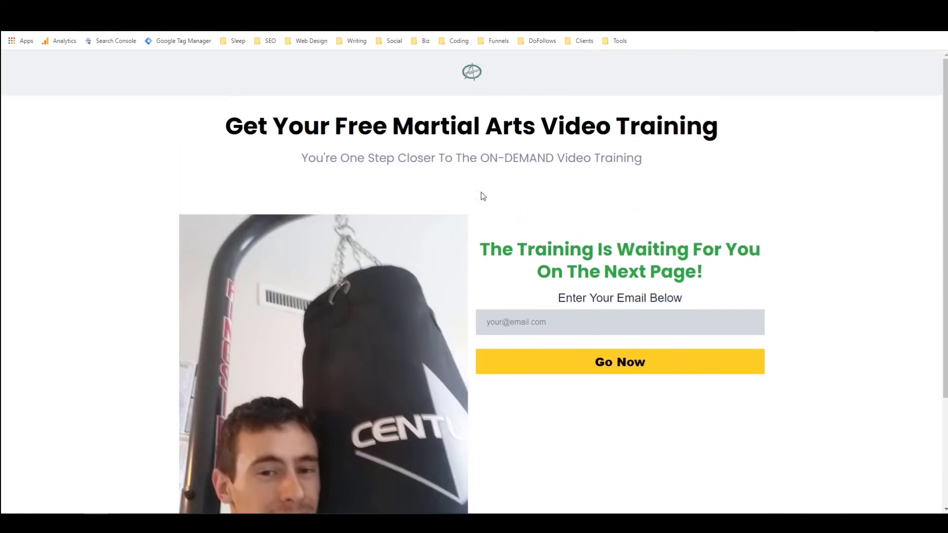
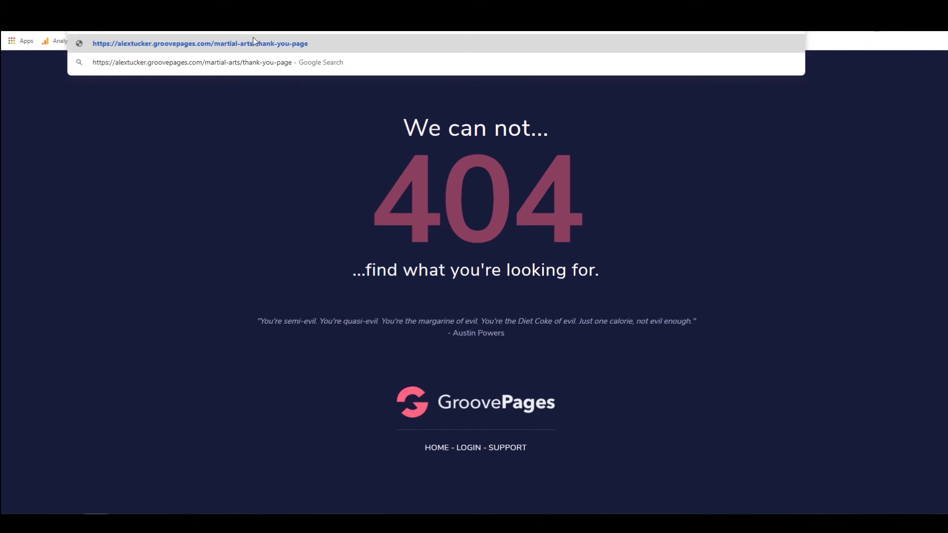
key("Return")
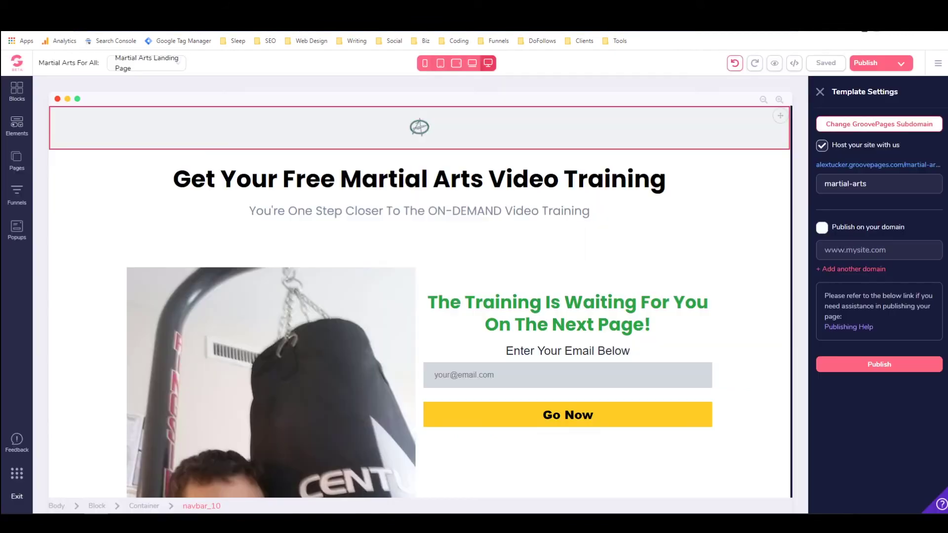
Set the GetResponse form's thank-you redirect URL to the published martial-arts/thank-you-page address and update the form configuration
left_click(614, 166)
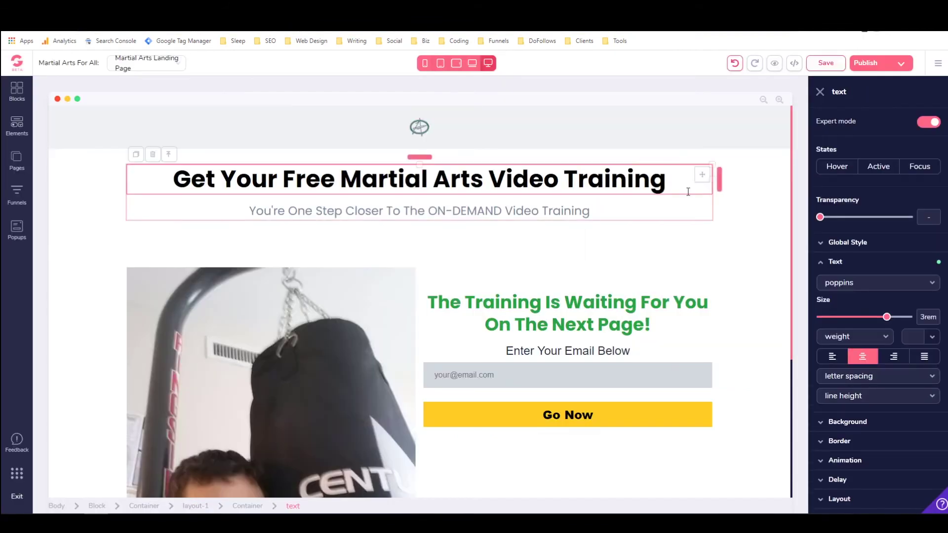
left_click(703, 350)
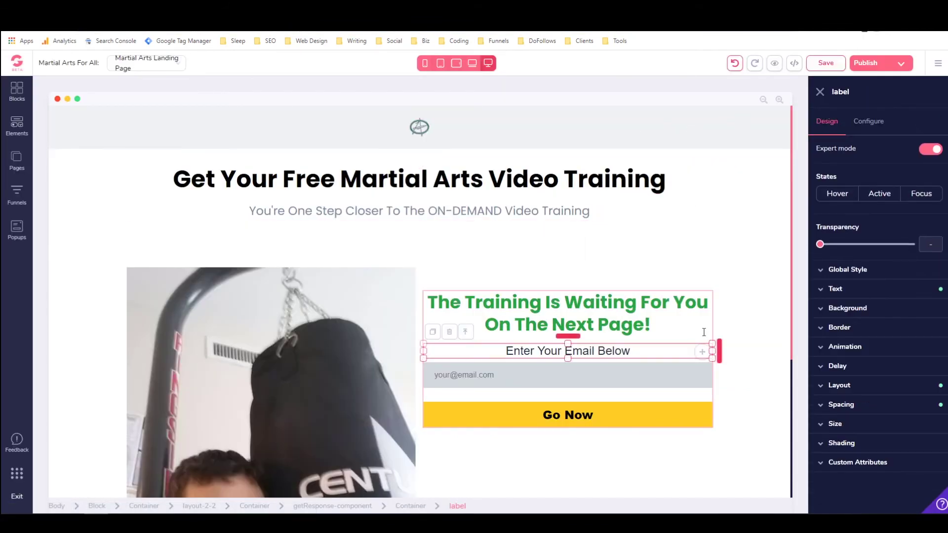
left_click(702, 393)
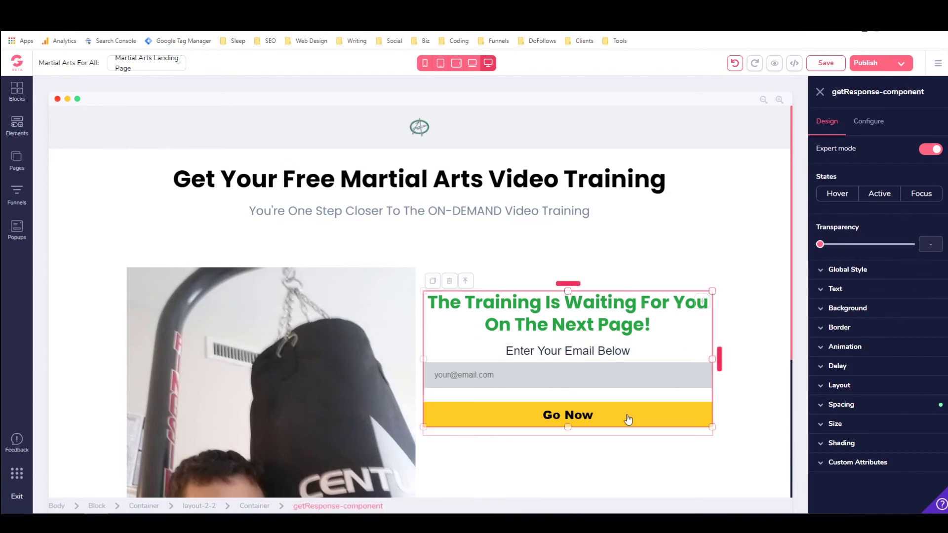
left_click(867, 123)
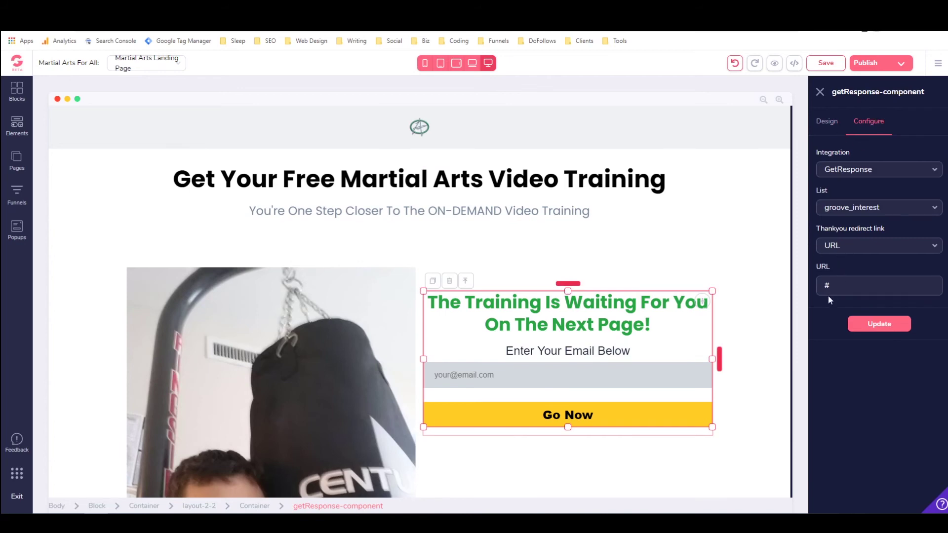
key("ctrl+a")
key("ctrl+v")
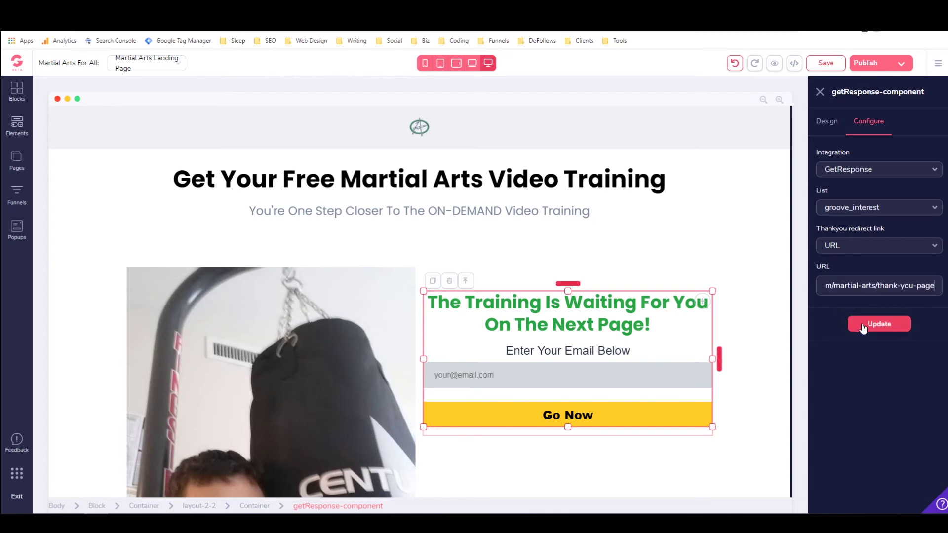
left_click(863, 325)
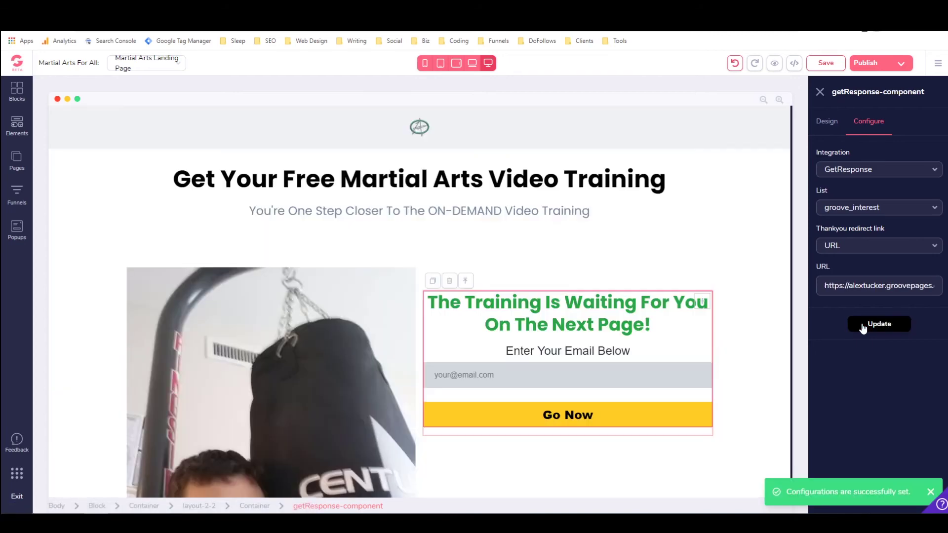
Close the form settings, save the landing page and republish the site
left_click(819, 92)
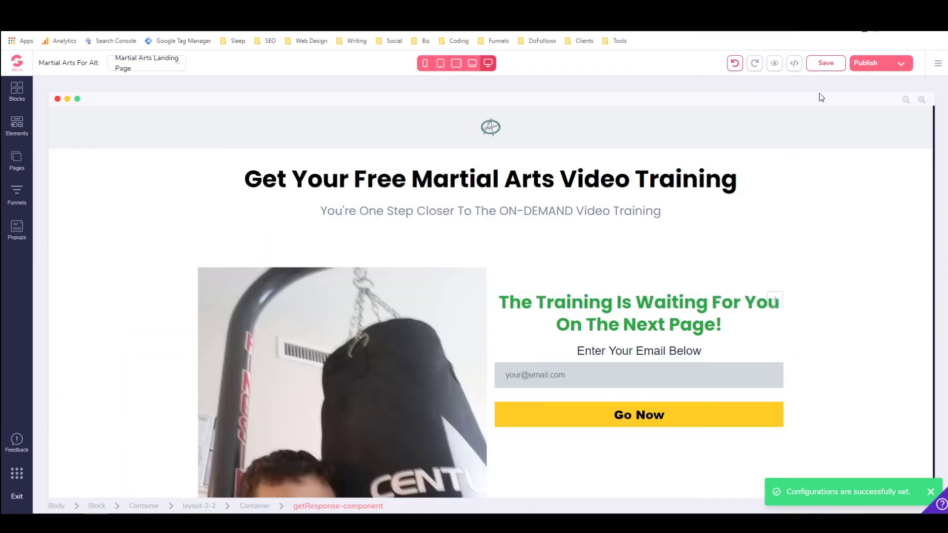
left_click(821, 64)
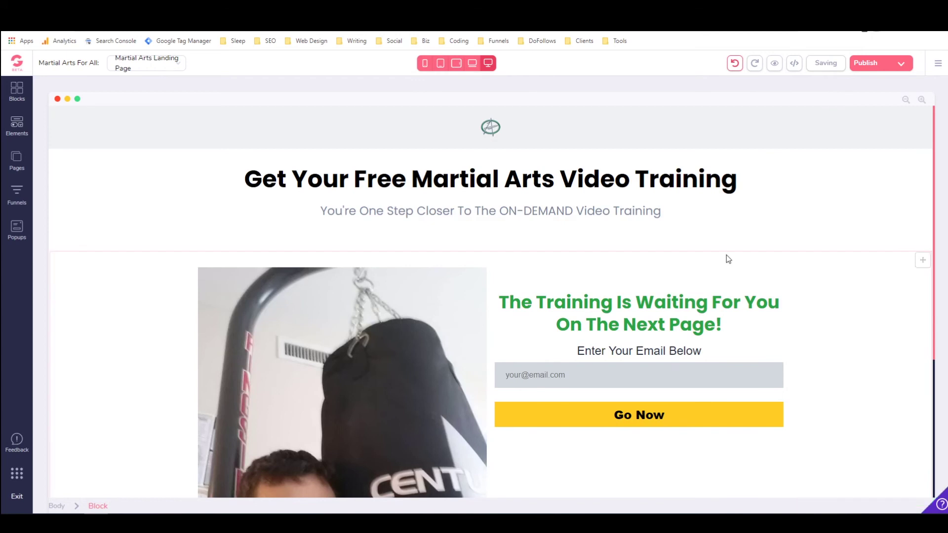
left_click(859, 67)
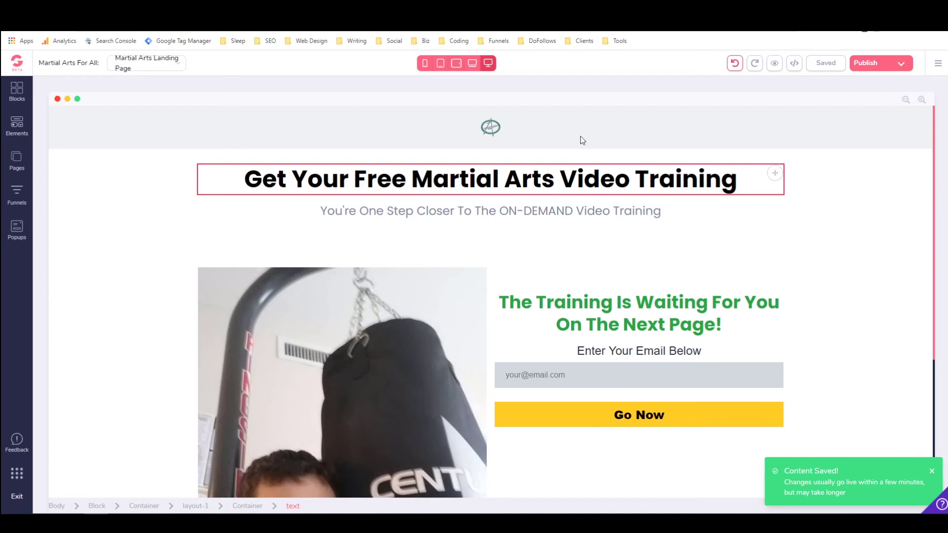
Open the live landing page at the site's martial-arts address
left_click(183, 22)
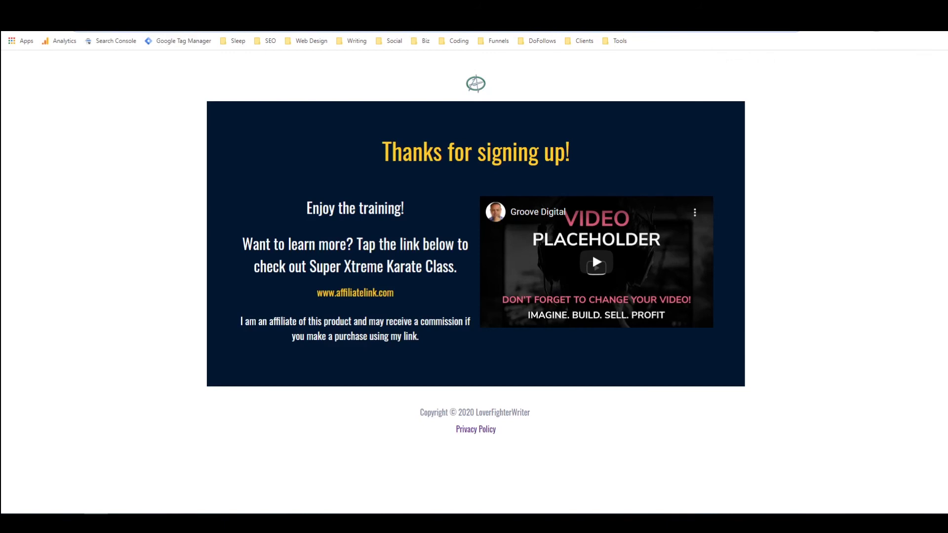
key("ctrl+l")
key("Return")
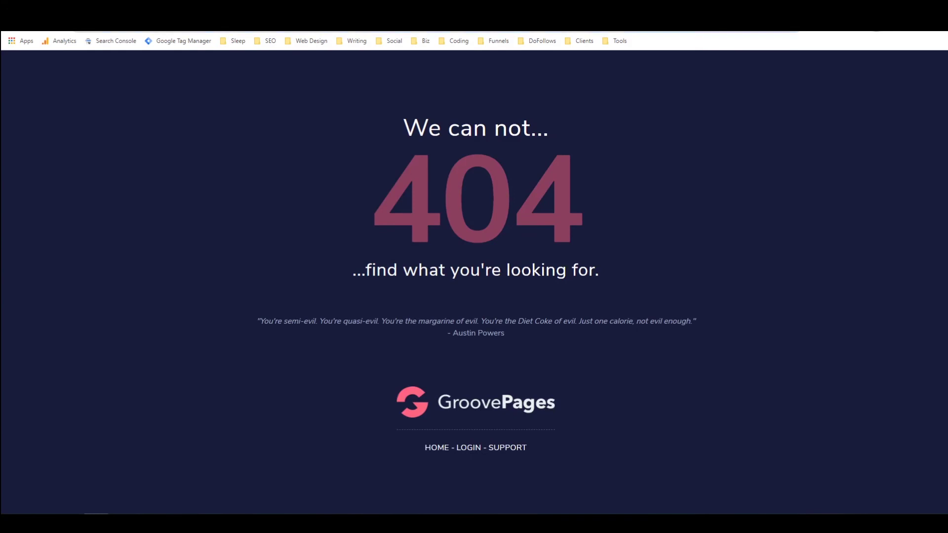
key("ctrl+l")
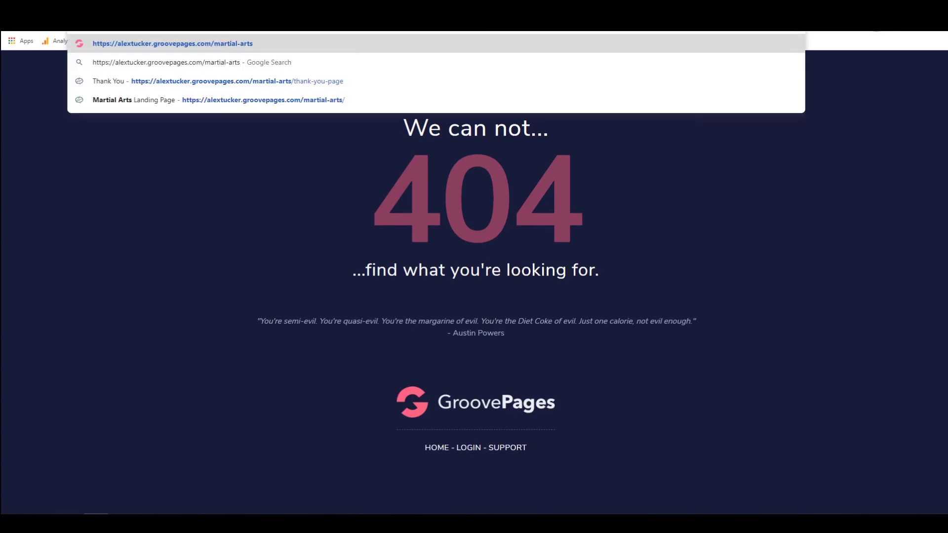
key("Return")
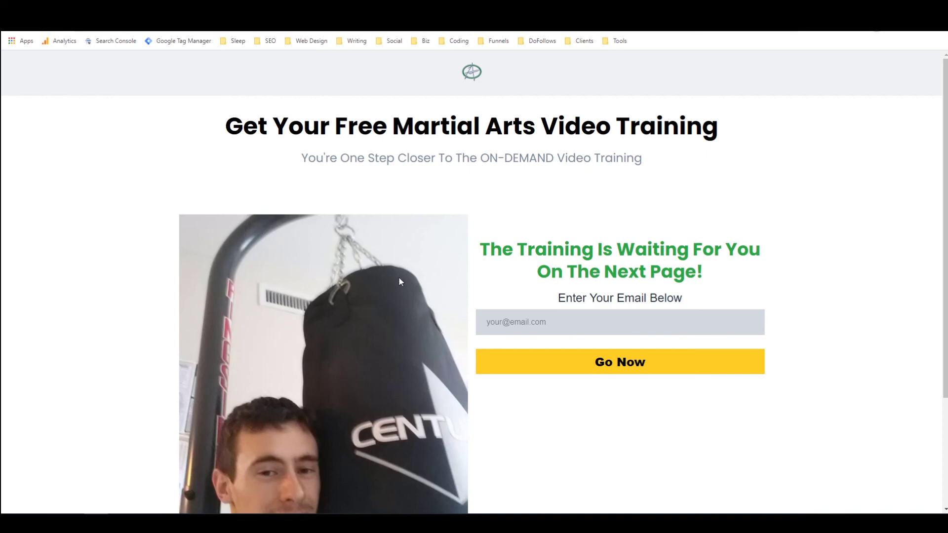
Test the live opt-in form by submitting an email address, then close the resulting page and return to the editor
left_click(553, 322)
type("a")
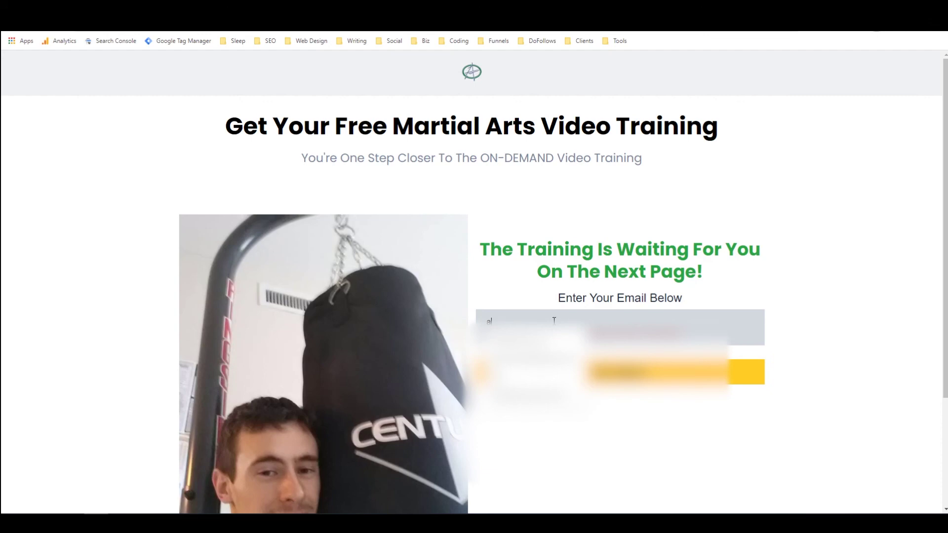
key("Down")
key("Return")
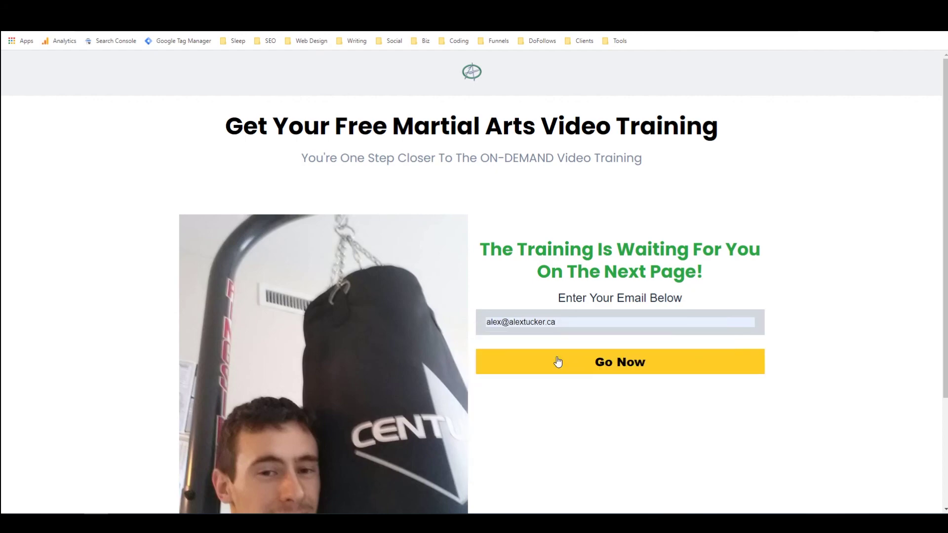
left_click(557, 362)
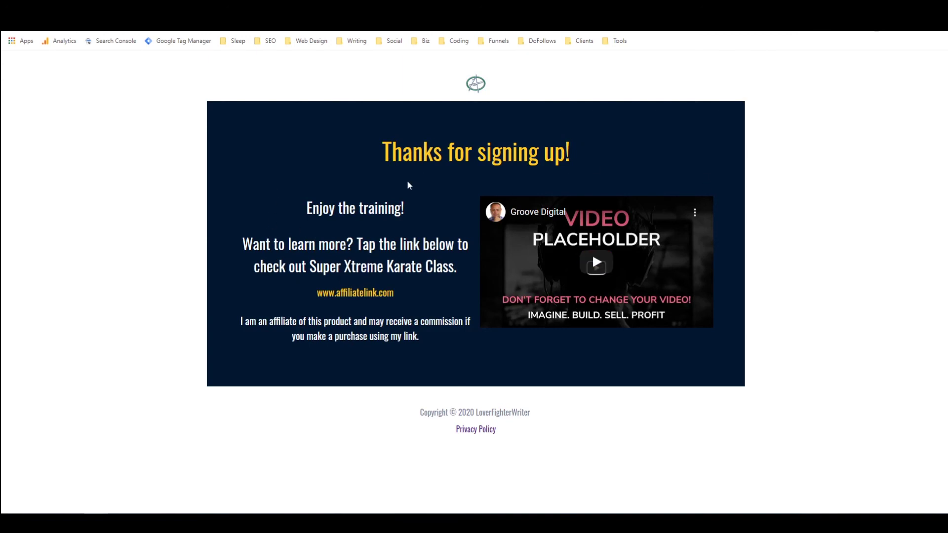
key("ctrl+w")
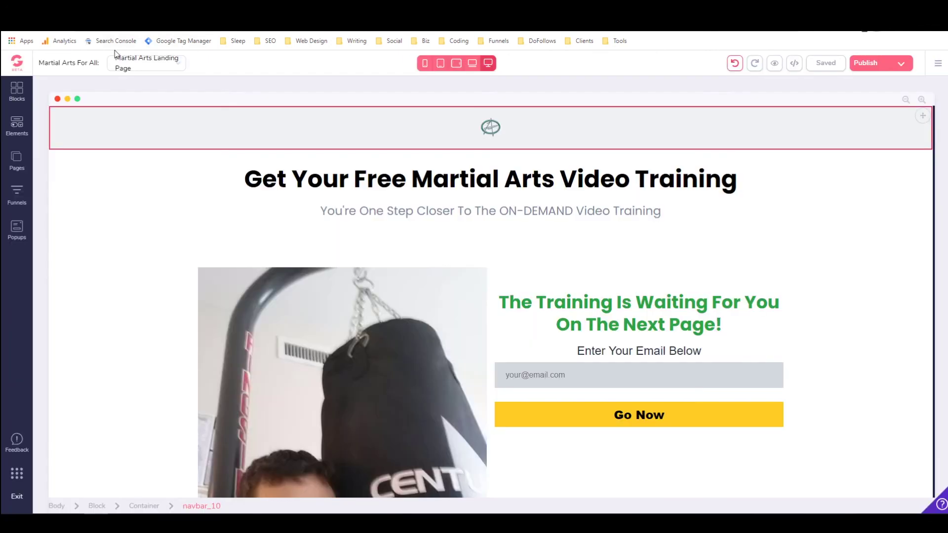